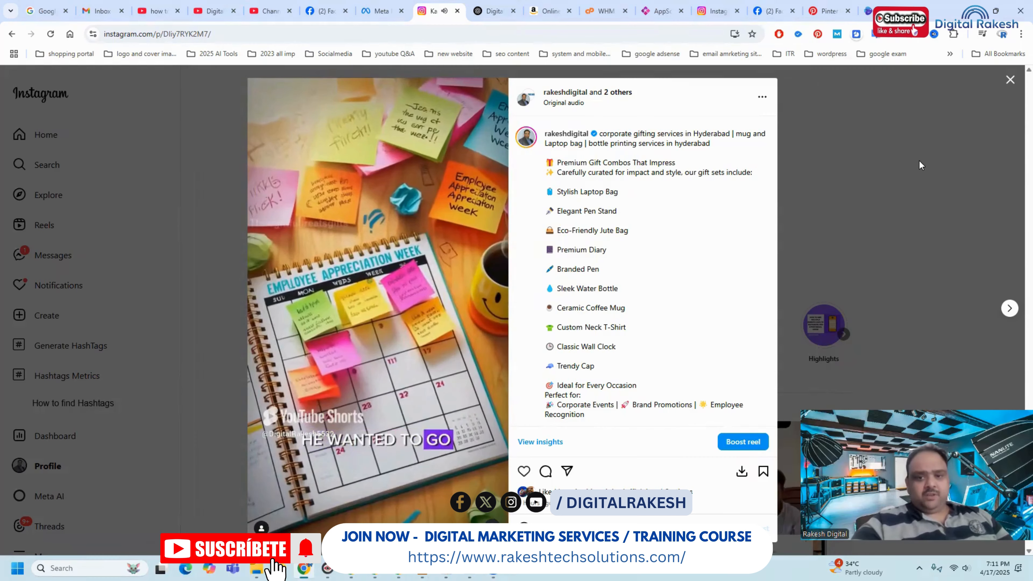
# Close the Instagram reel and view the ChatGPT short story about the digital marketing training course
pyautogui.click(919, 160)
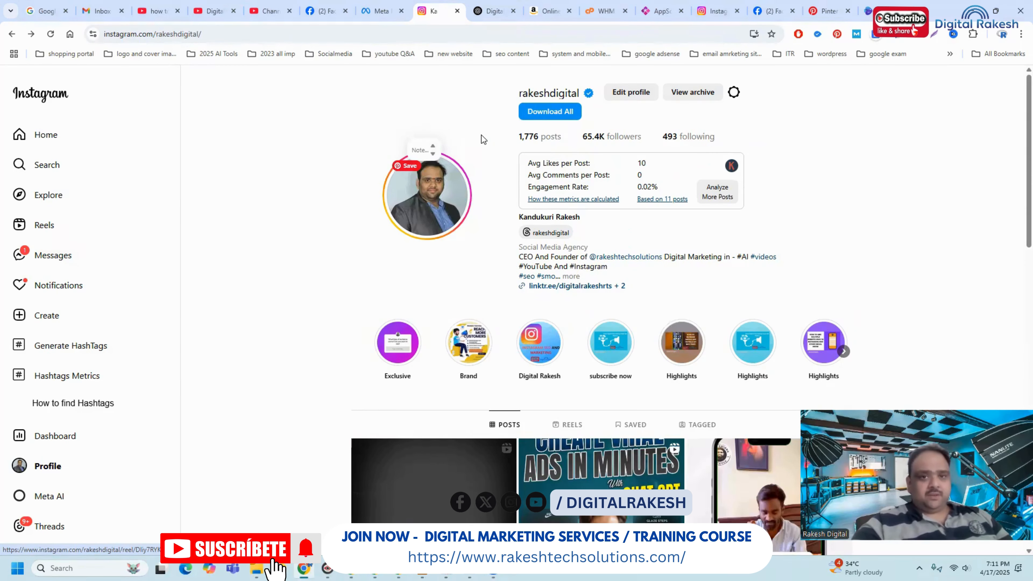
pyautogui.click(486, 11)
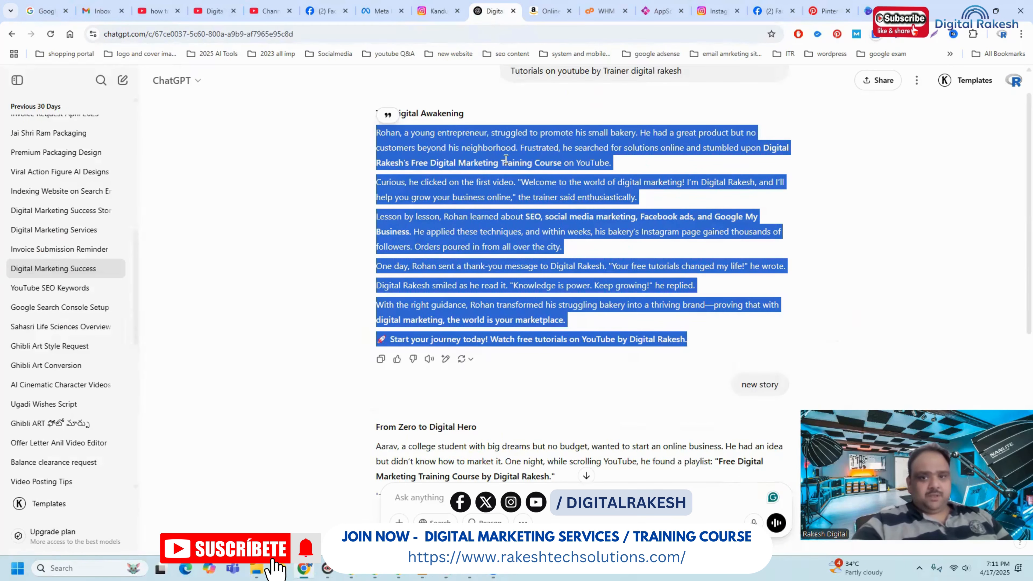
pyautogui.scroll(1, 506, 163)
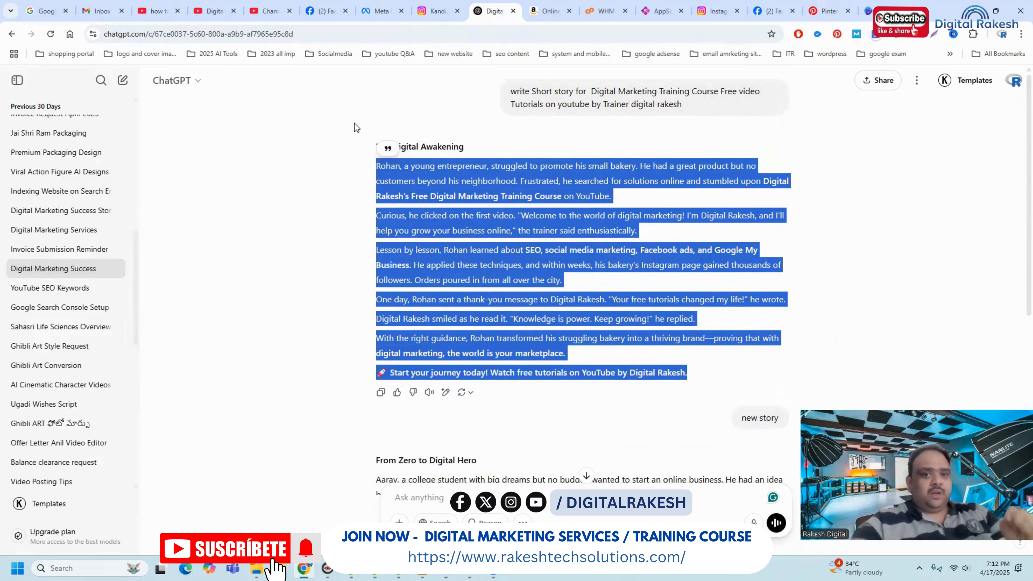
pyautogui.click(334, 133)
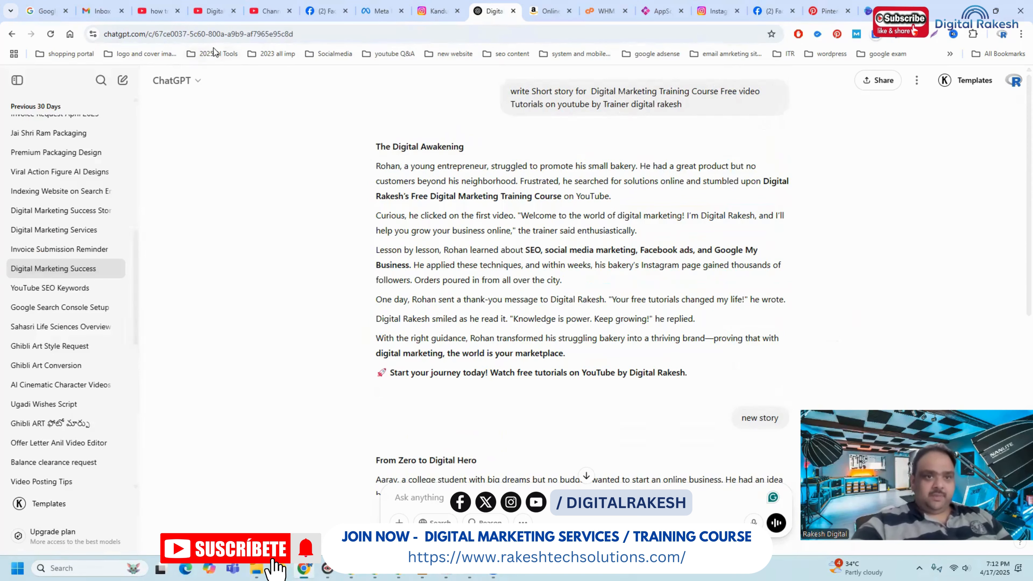
# Switch to the YouTube channel and look through its latest videos
pyautogui.click(207, 14)
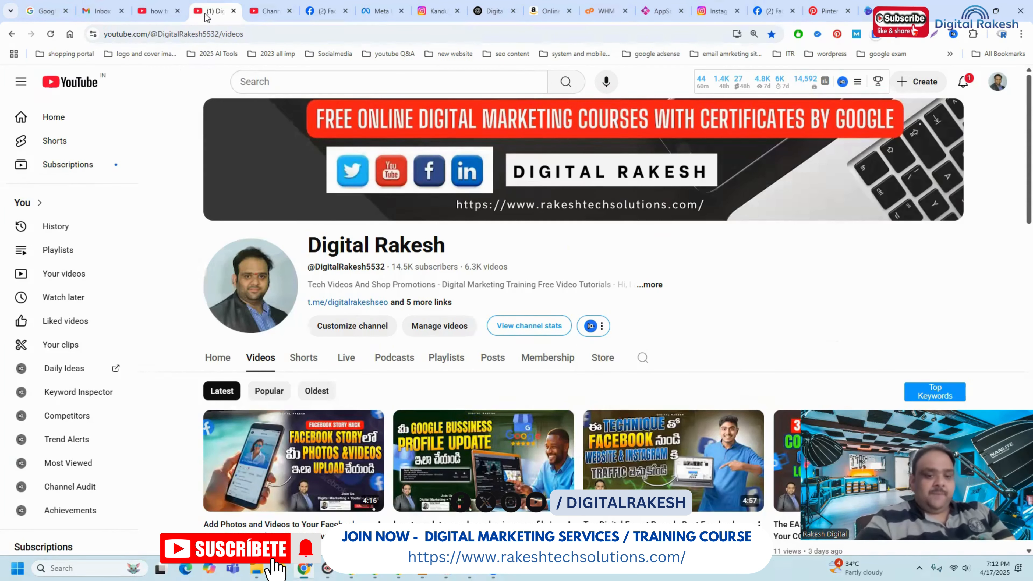
pyautogui.scroll(-5, 472, 151)
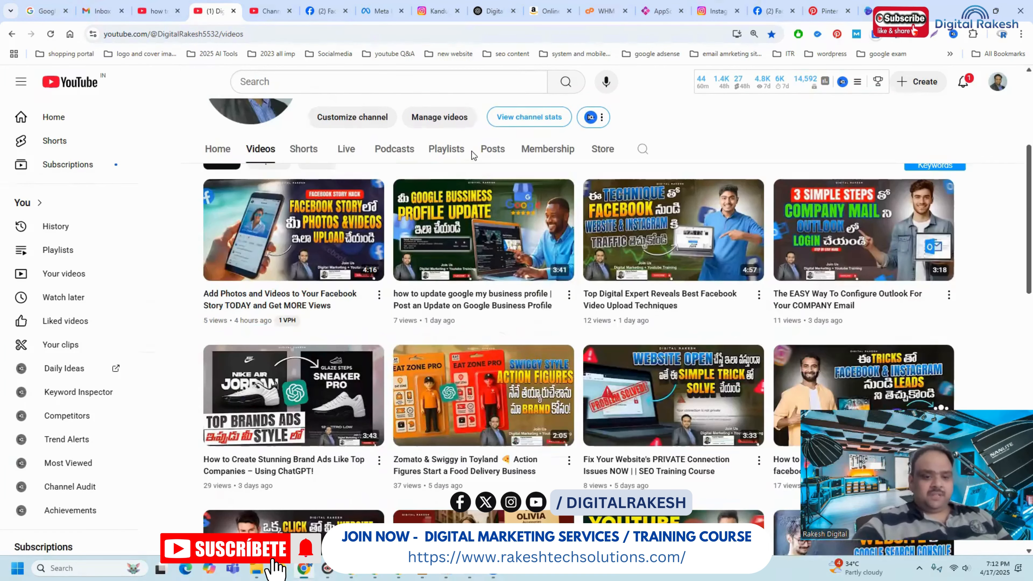
pyautogui.scroll(-2, 471, 155)
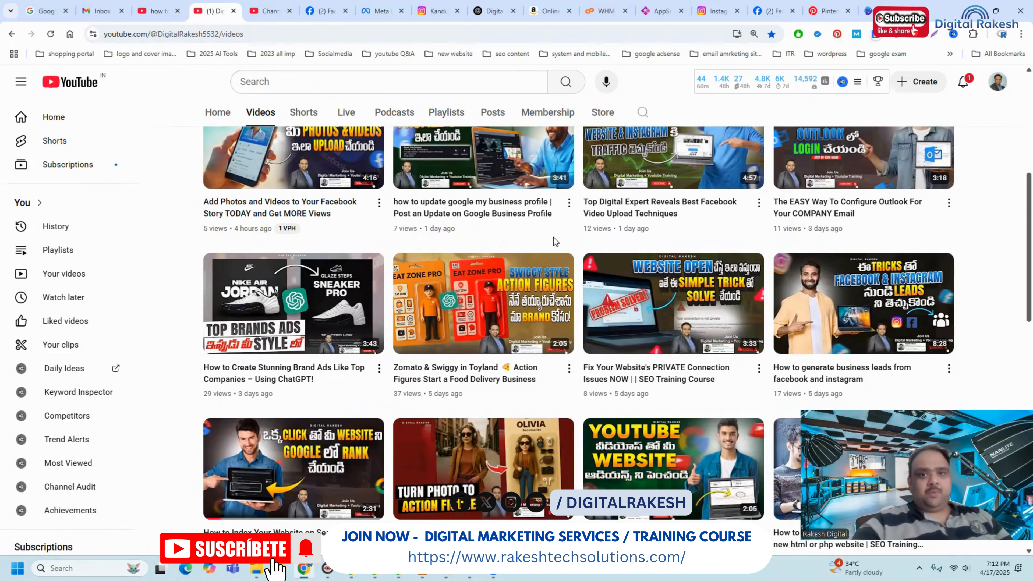
# Return to ChatGPT and copy the full body text of the story "The Digital Awakening"
pyautogui.click(491, 12)
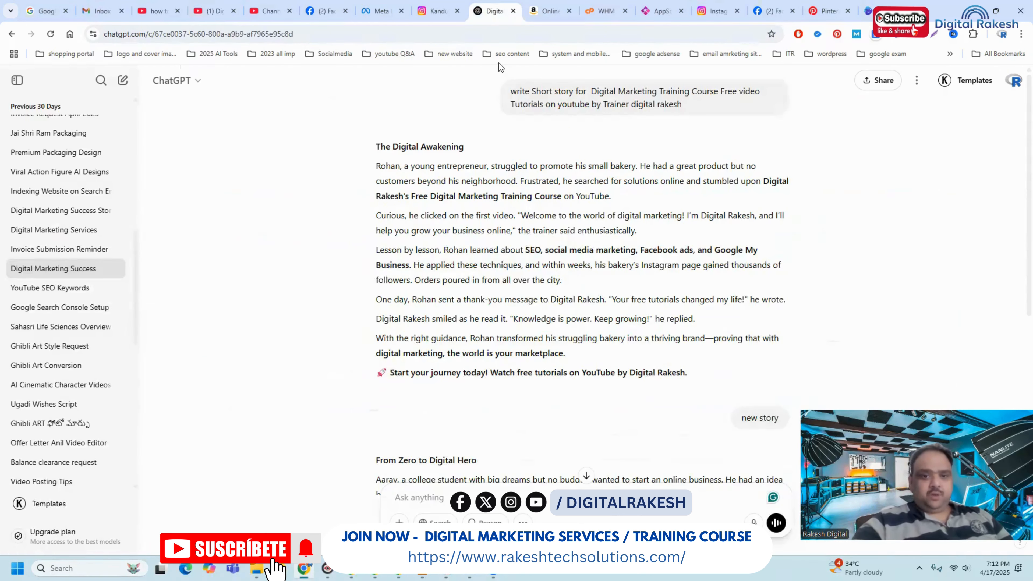
pyautogui.moveTo(687, 373); pyautogui.dragTo(598, 338)
pyautogui.moveTo(555, 298); pyautogui.dragTo(365, 171)
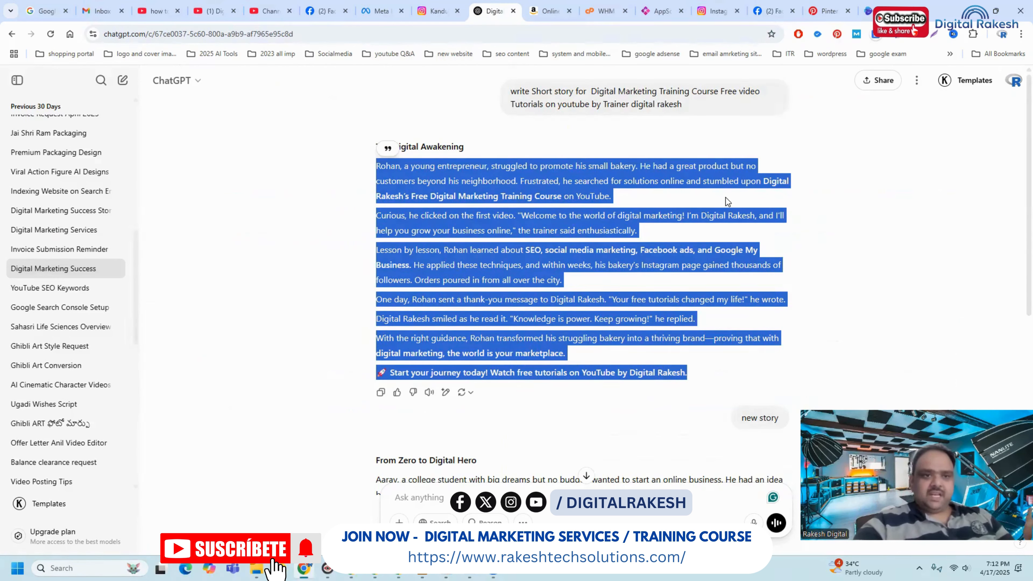
# Switch to invideo AI and look through the previously downloaded videos on its home page
pyautogui.click(866, 12)
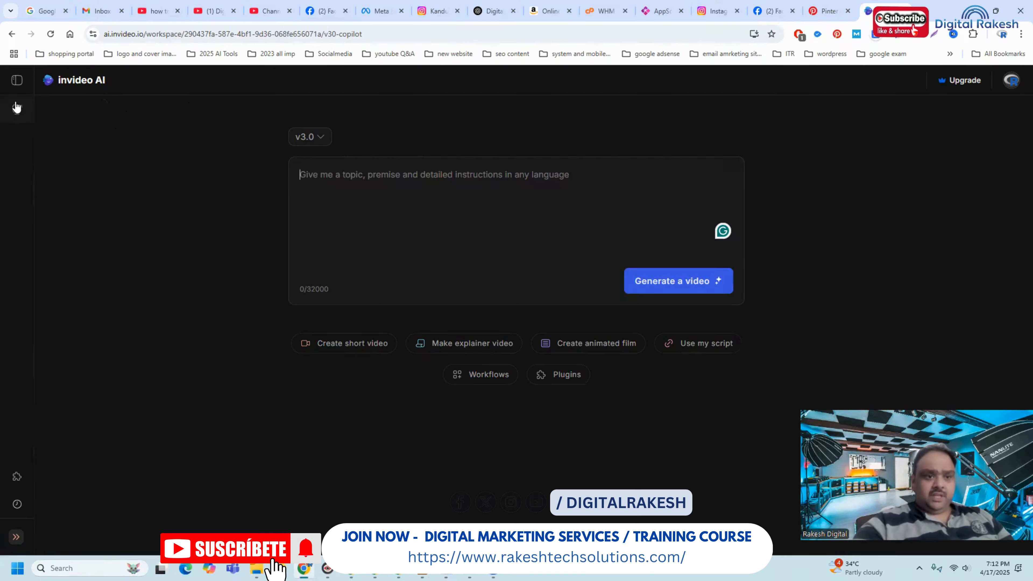
pyautogui.click(19, 83)
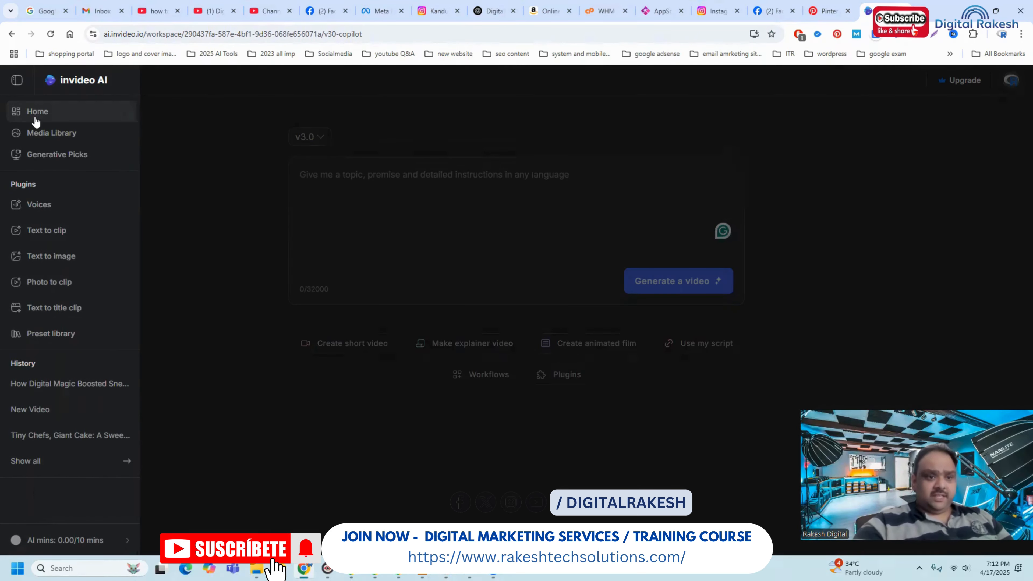
pyautogui.click(34, 120)
pyautogui.scroll(-2, 221, 290)
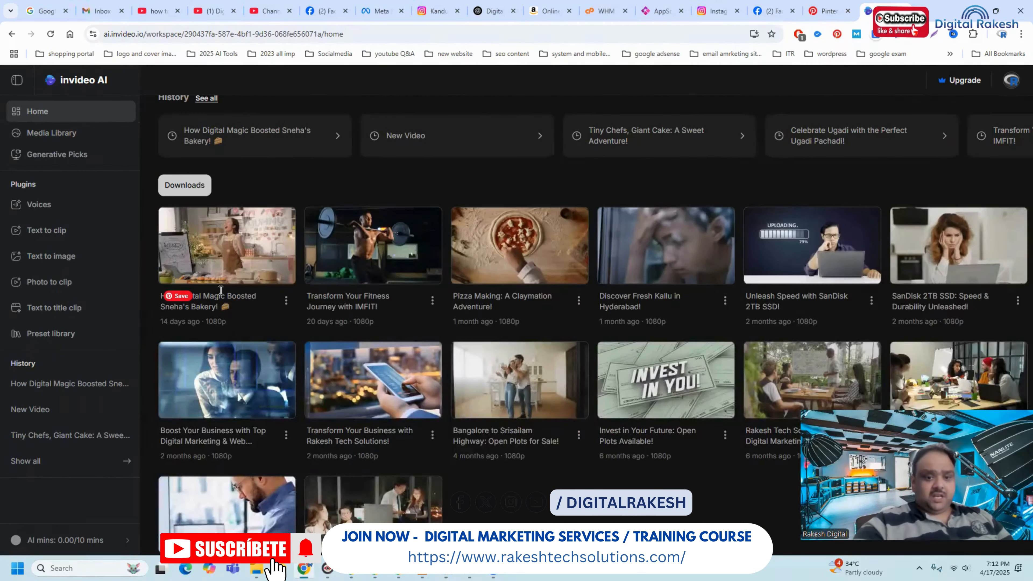
pyautogui.scroll(-1, 220, 292)
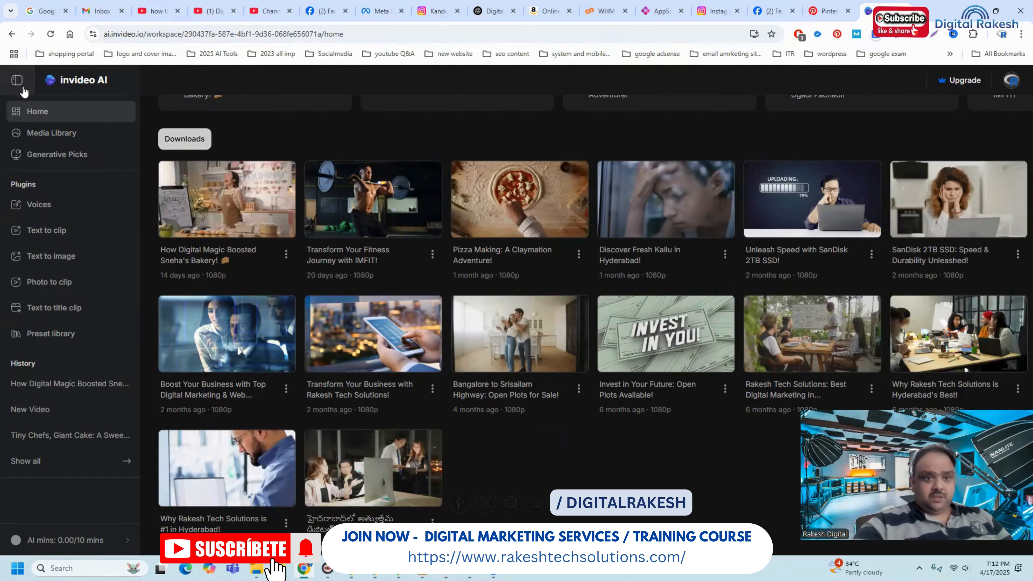
# Start a new v3.0 video project and open the Script to video workflow for faceless videos
pyautogui.scroll(5, 163, 155)
pyautogui.click(208, 123)
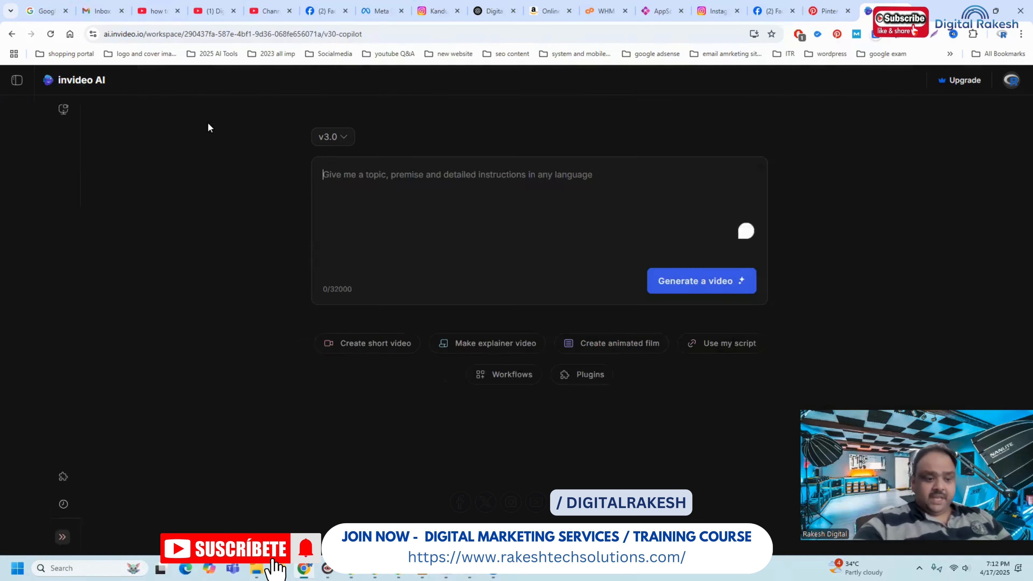
pyautogui.click(309, 196)
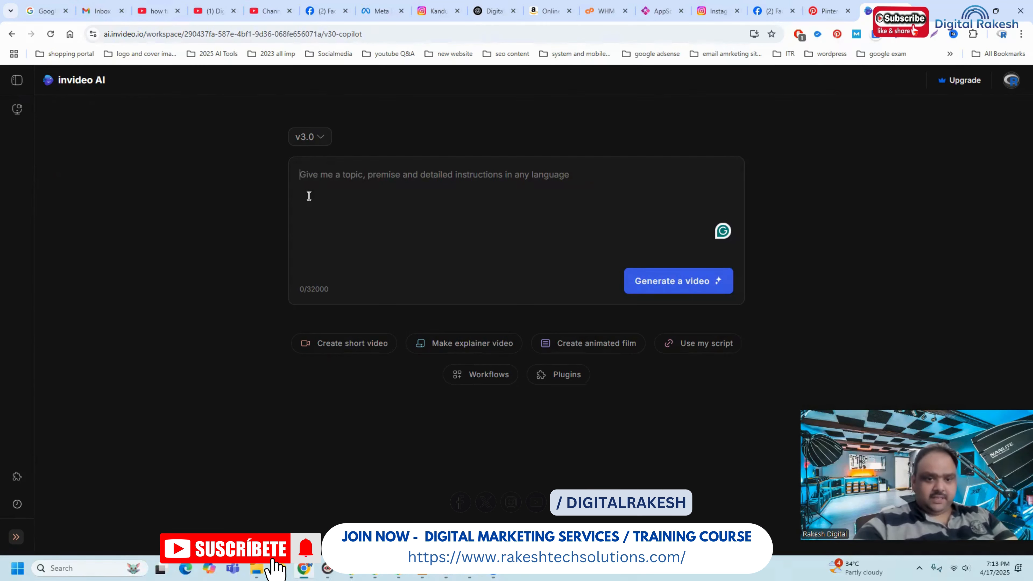
pyautogui.click(468, 373)
pyautogui.scroll(-1, 469, 378)
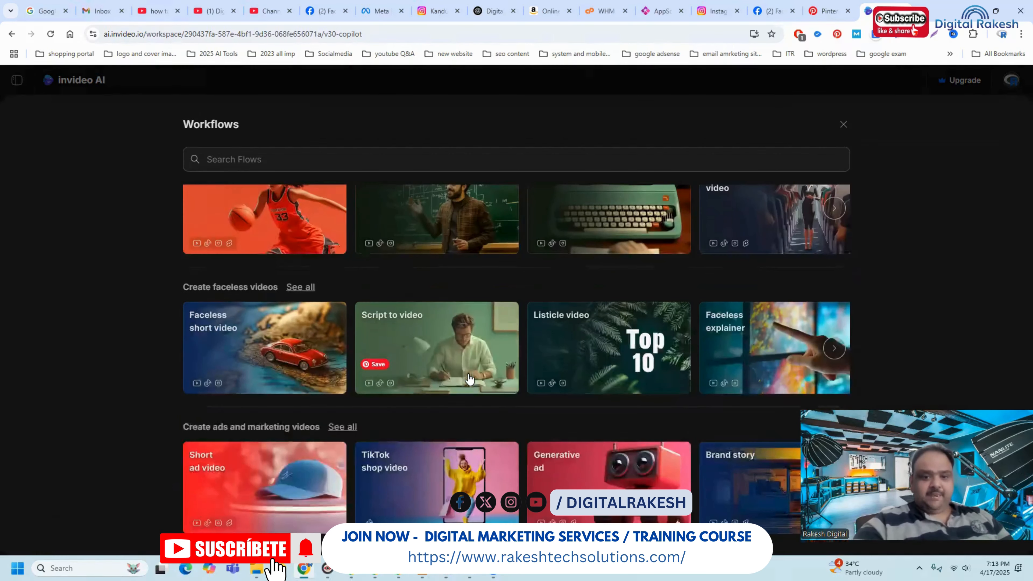
pyautogui.scroll(-2, 418, 279)
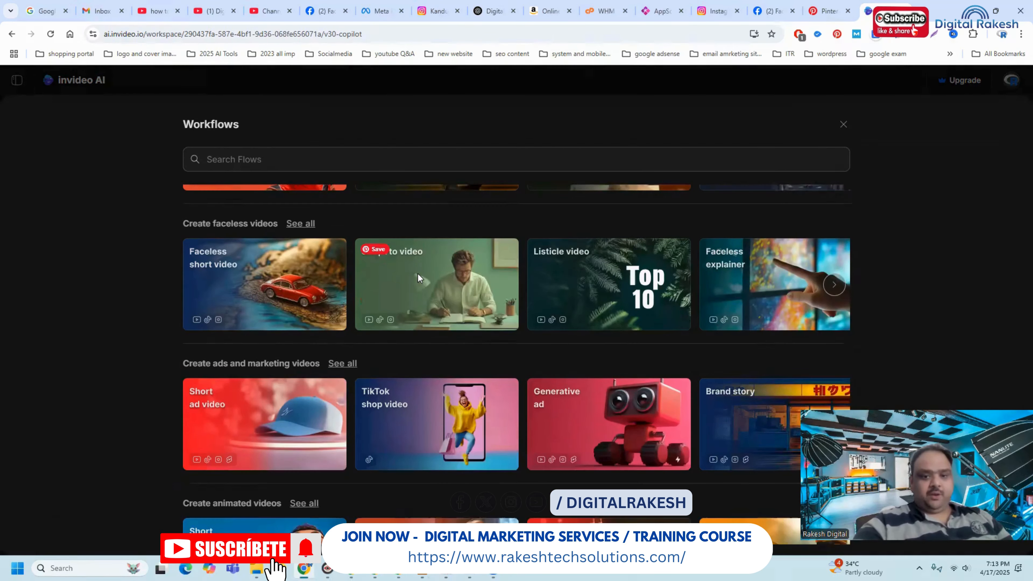
pyautogui.click(418, 274)
pyautogui.click(425, 266)
pyautogui.click(432, 321)
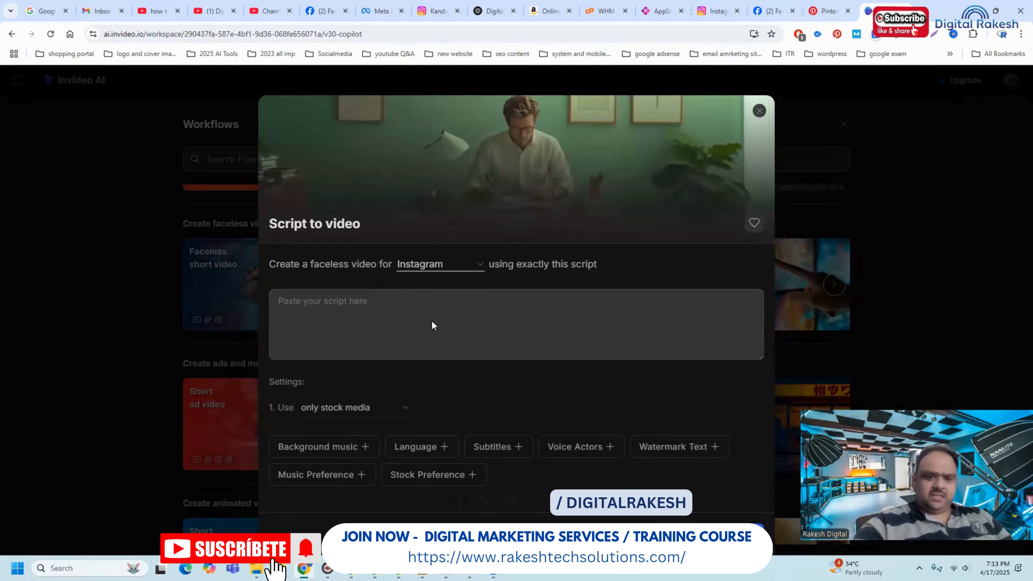
# Paste the copied story as the script for the Instagram video and use only stock media
pyautogui.click(417, 296)
pyautogui.hotkey('ctrl', 'v')
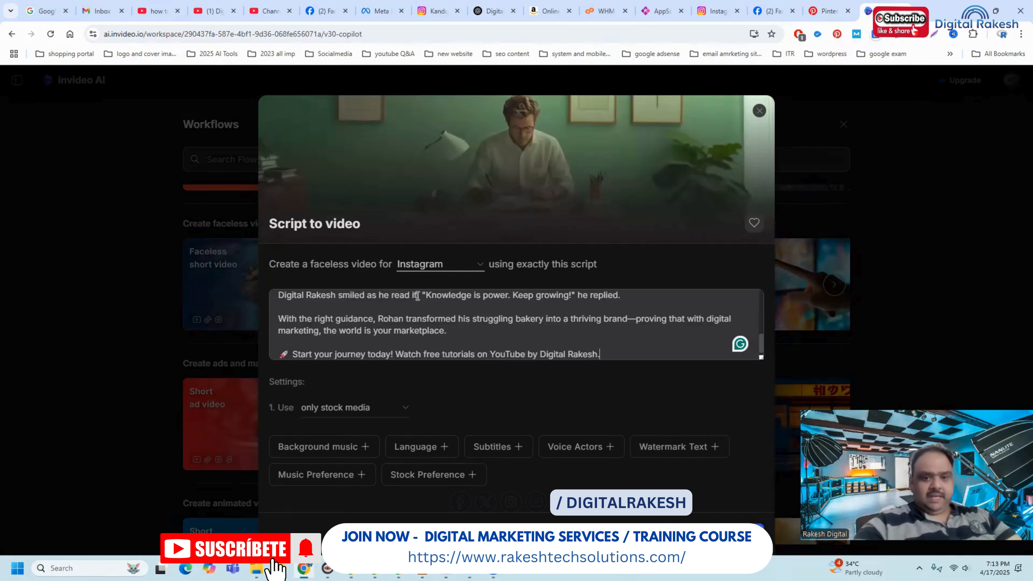
pyautogui.scroll(-1, 434, 344)
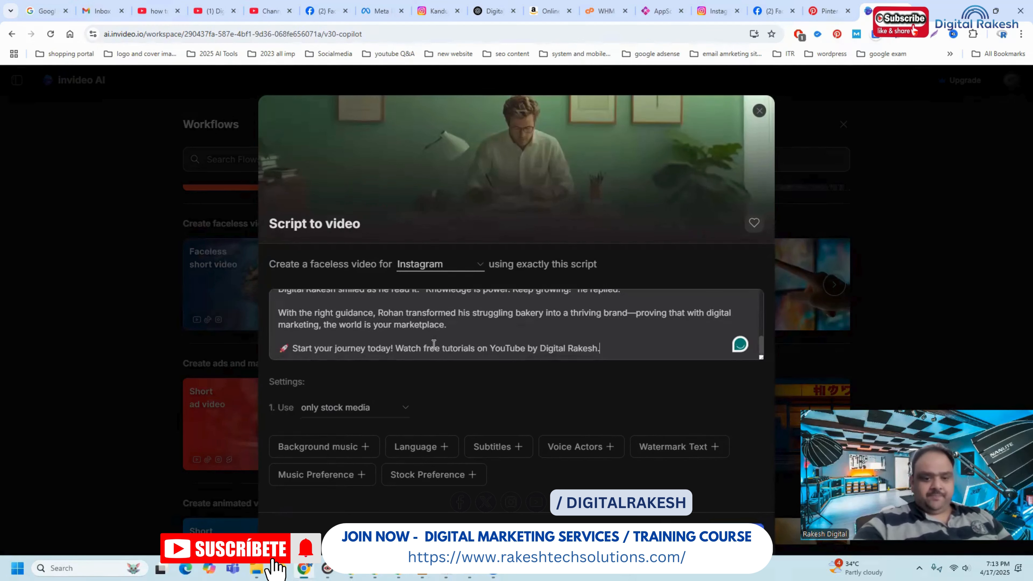
pyautogui.click(361, 406)
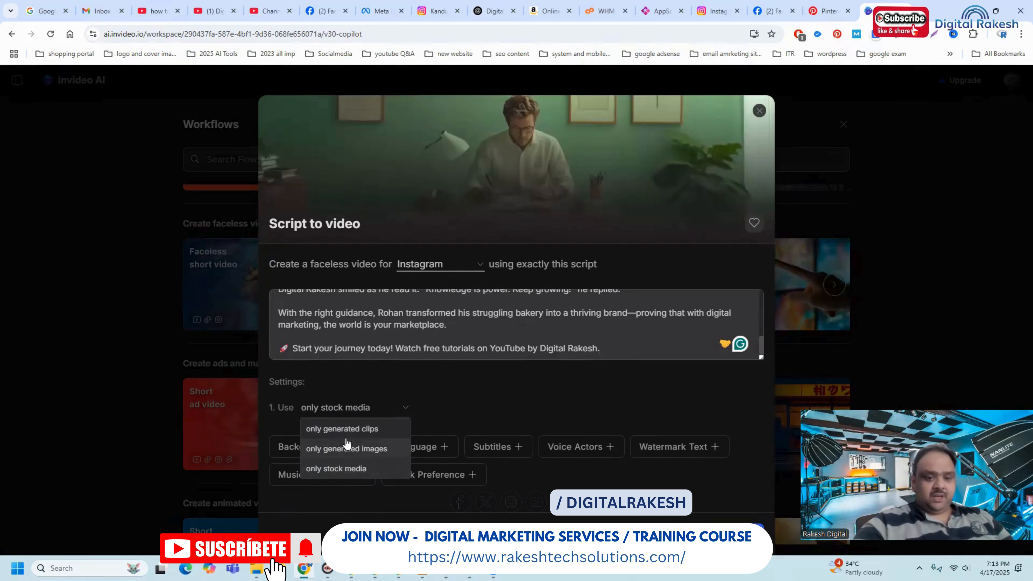
pyautogui.click(343, 468)
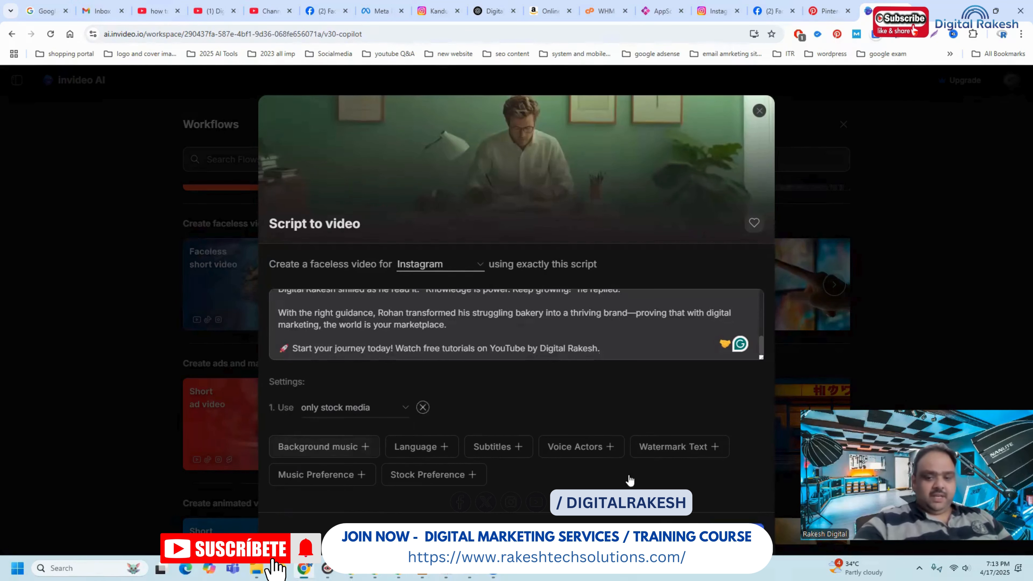
# Confirm the workflow, review the resulting prompt and submit it to generate the video
pyautogui.click(731, 535)
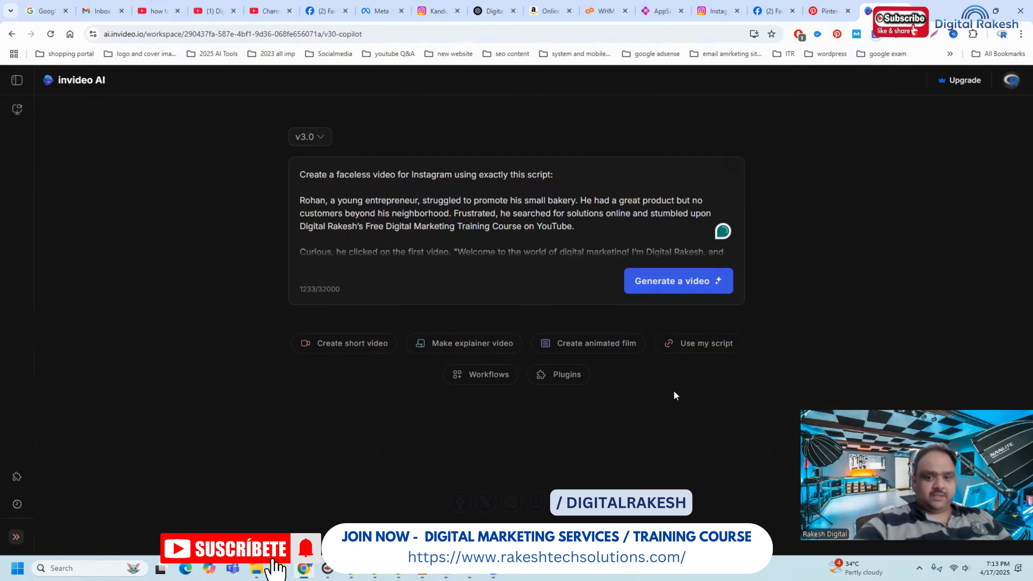
pyautogui.scroll(-10, 538, 240)
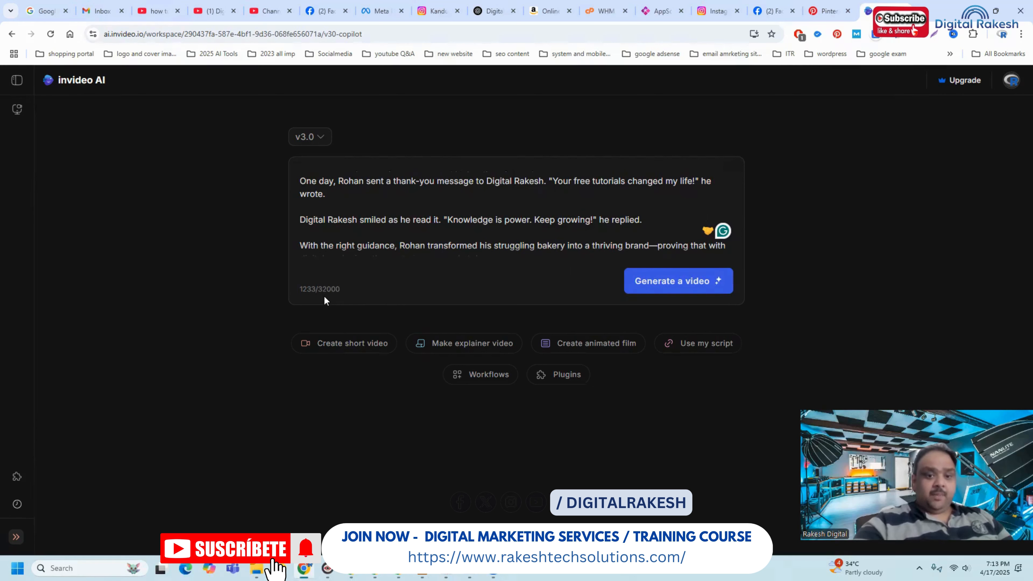
pyautogui.click(655, 293)
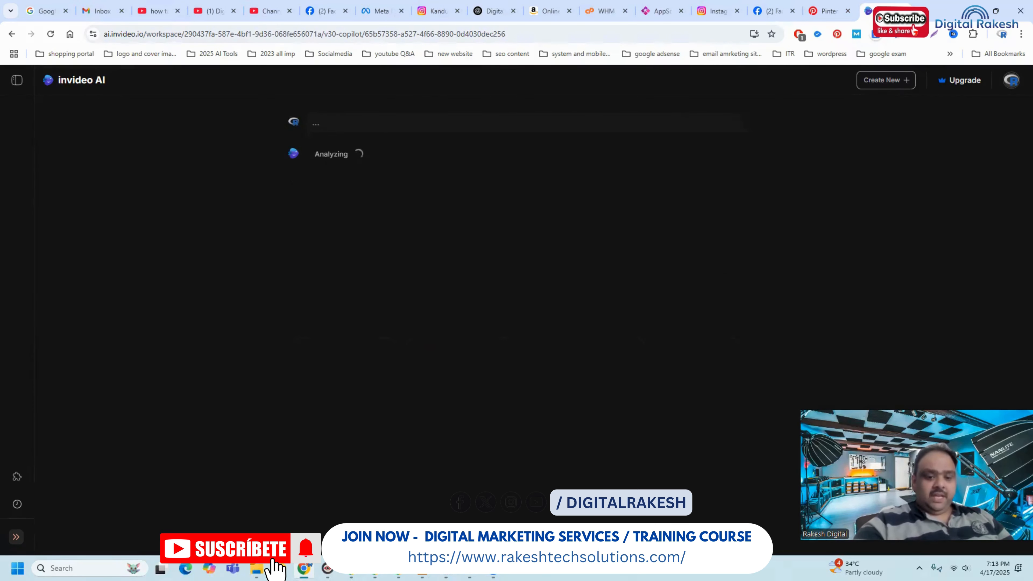
# Switch to the browser window with Canva and close the mosapet Facebook video design
pyautogui.click(351, 568)
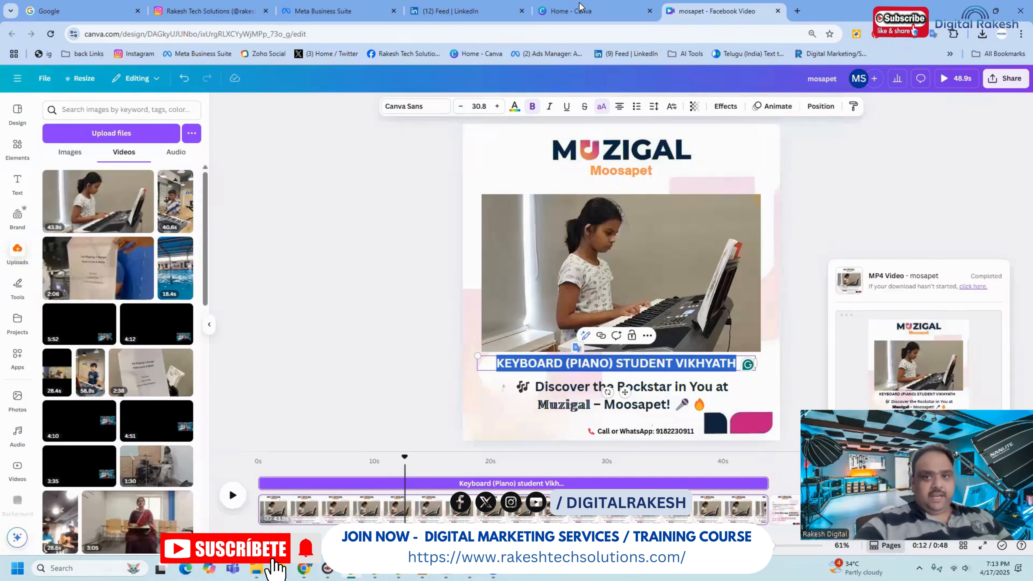
pyautogui.click(581, 8)
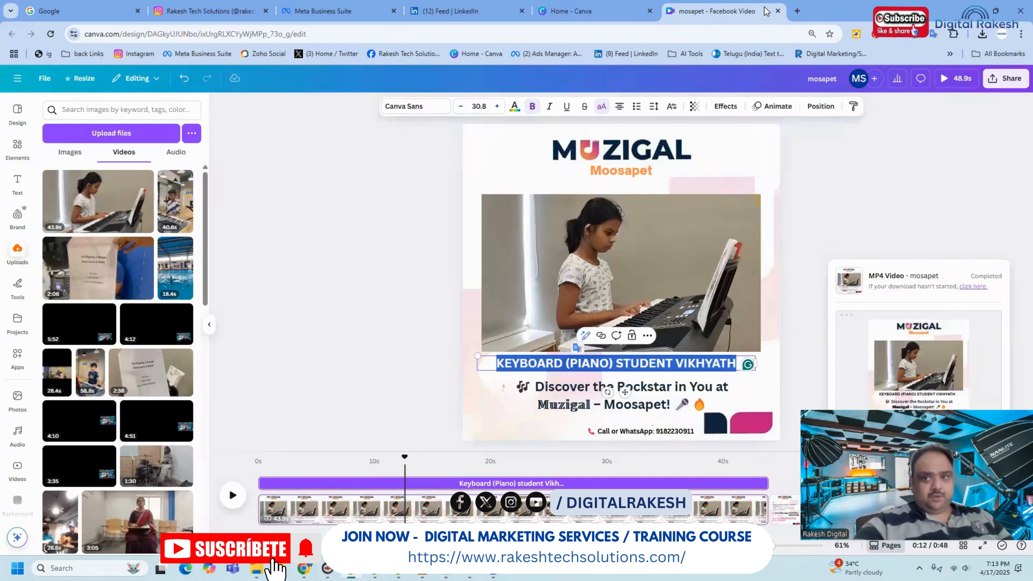
pyautogui.click(778, 12)
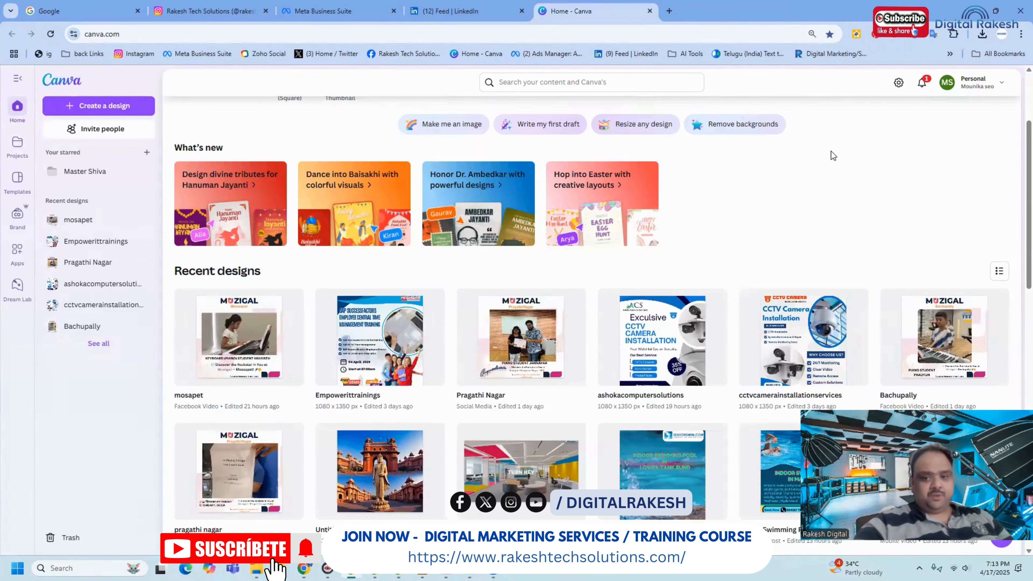
# Create a new YouTube Shorts video design of 1080 × 1920 px from the Canva home page
pyautogui.scroll(3, 830, 155)
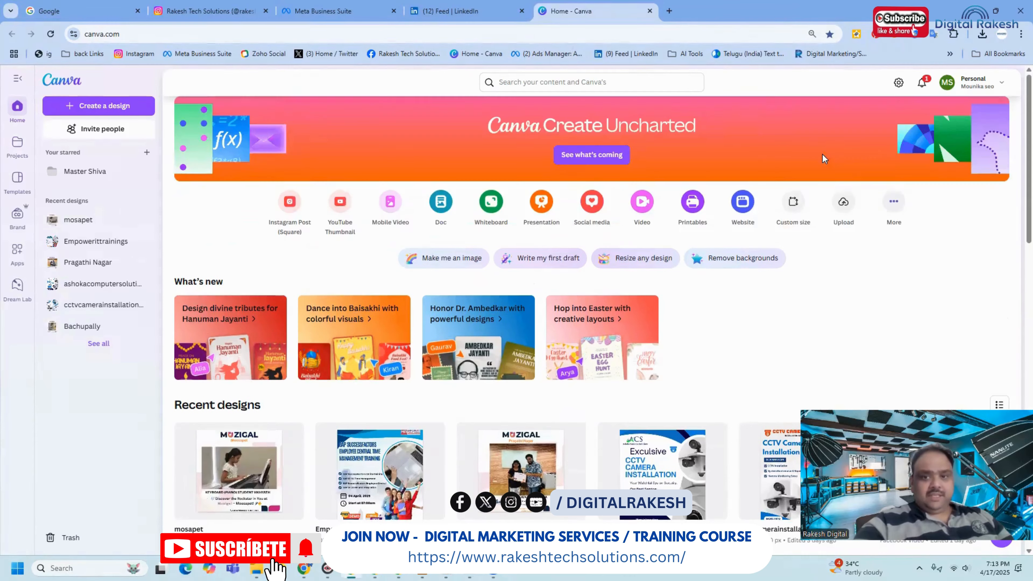
pyautogui.click(649, 209)
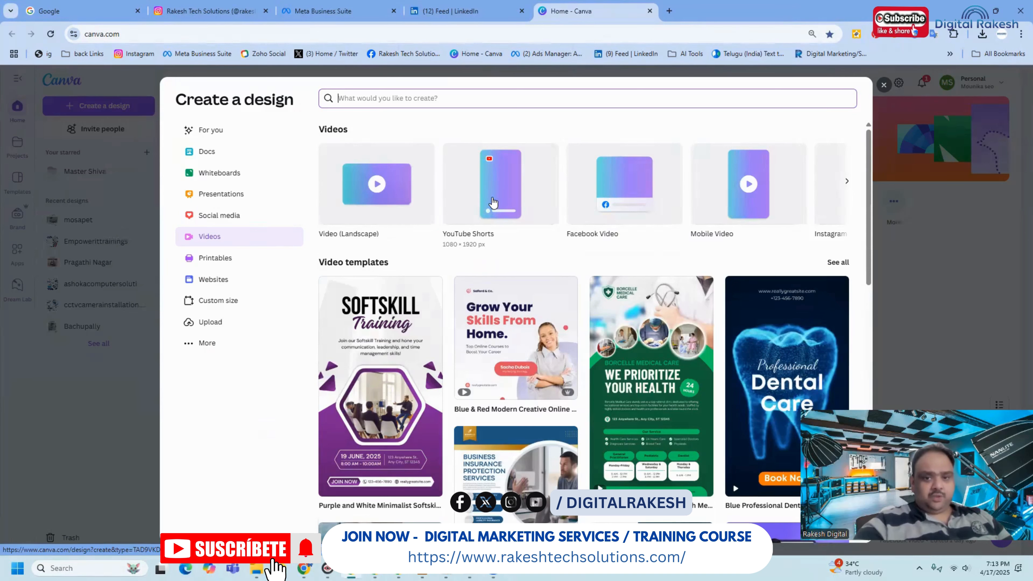
pyautogui.click(493, 202)
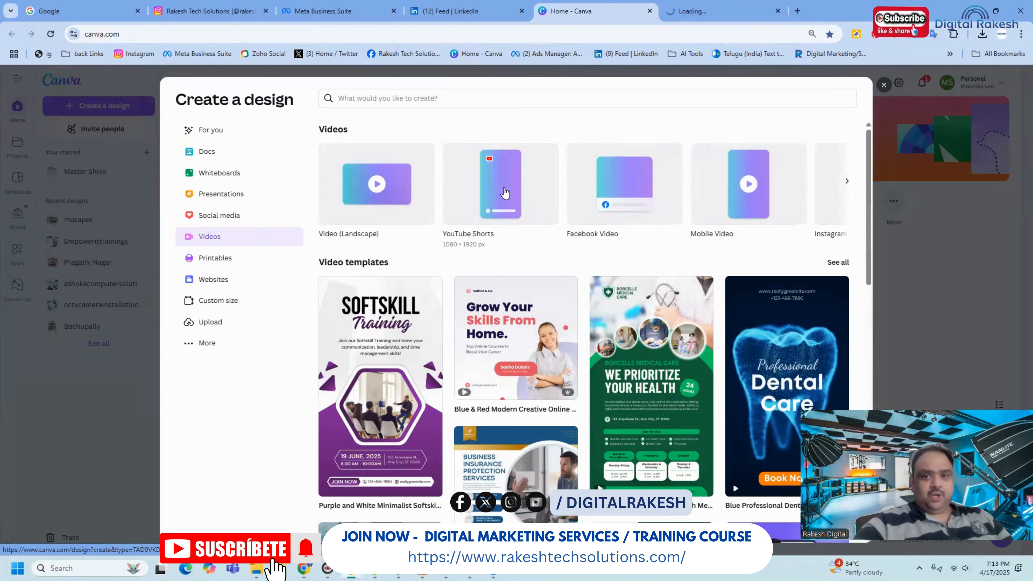
pyautogui.click(883, 84)
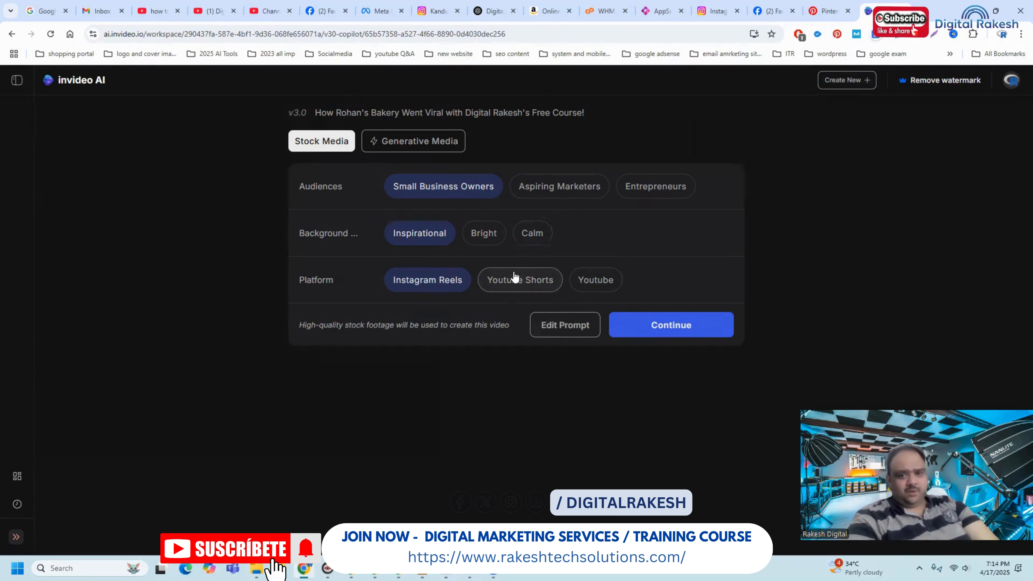
# Set the platform to Youtube Shorts, start generating the stock-media video and decline the ready notifications
pyautogui.click(516, 287)
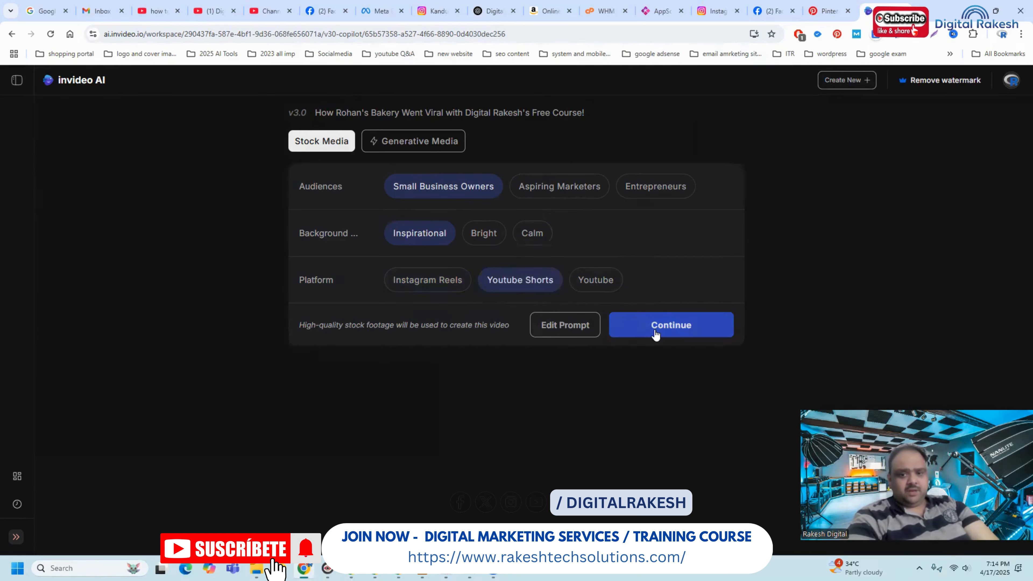
pyautogui.click(655, 332)
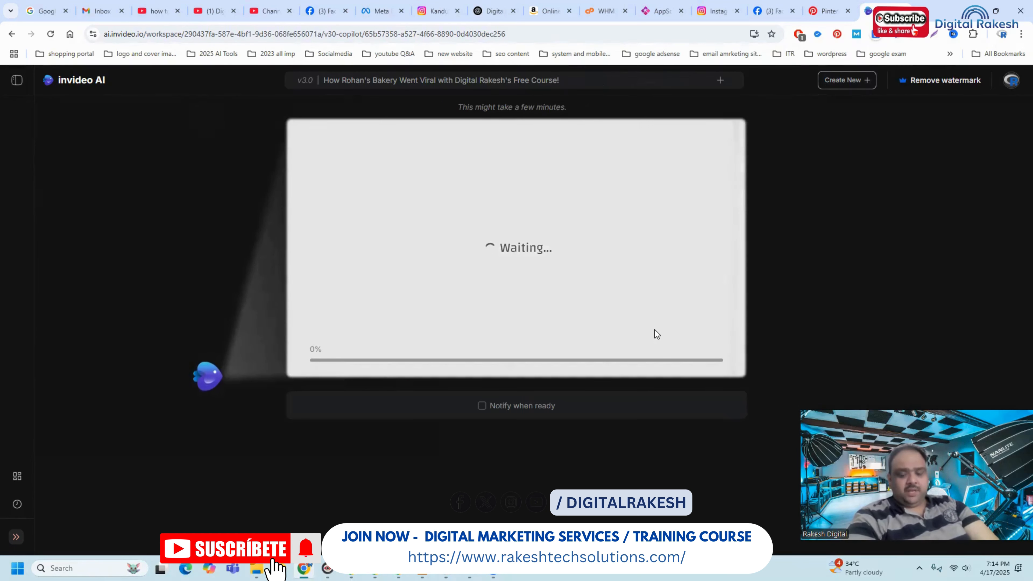
pyautogui.click(503, 409)
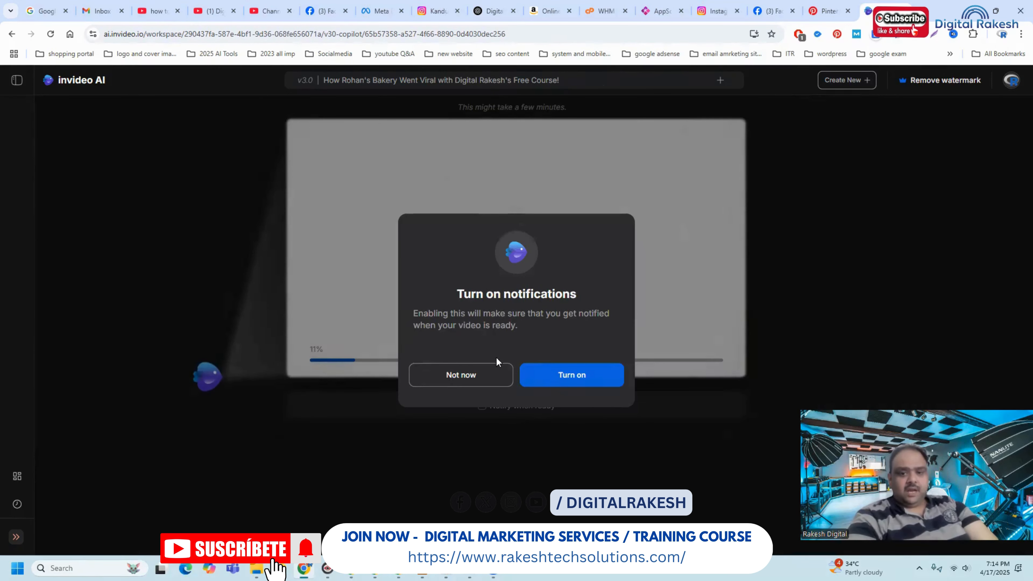
pyautogui.click(494, 380)
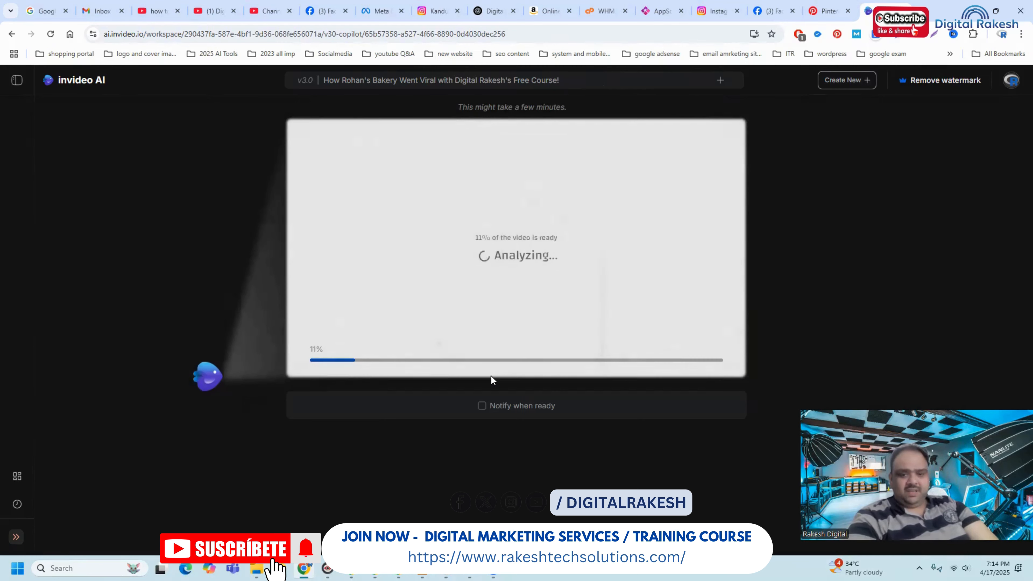
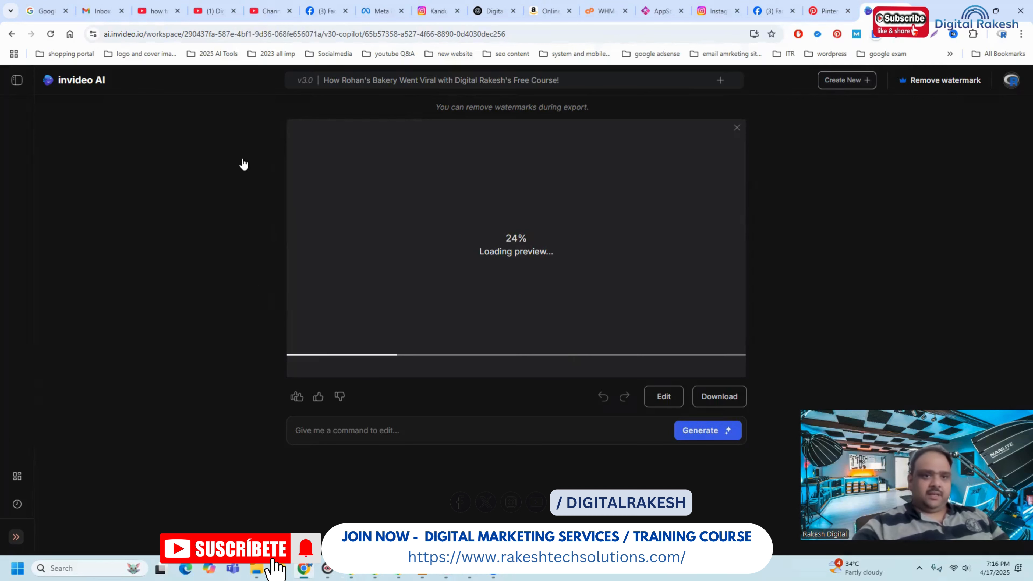
# Examine the YouTube channel's videos and the Instagram profile's posts, playing the Mana Chinna Ruchulu reel as an example
pyautogui.click(210, 12)
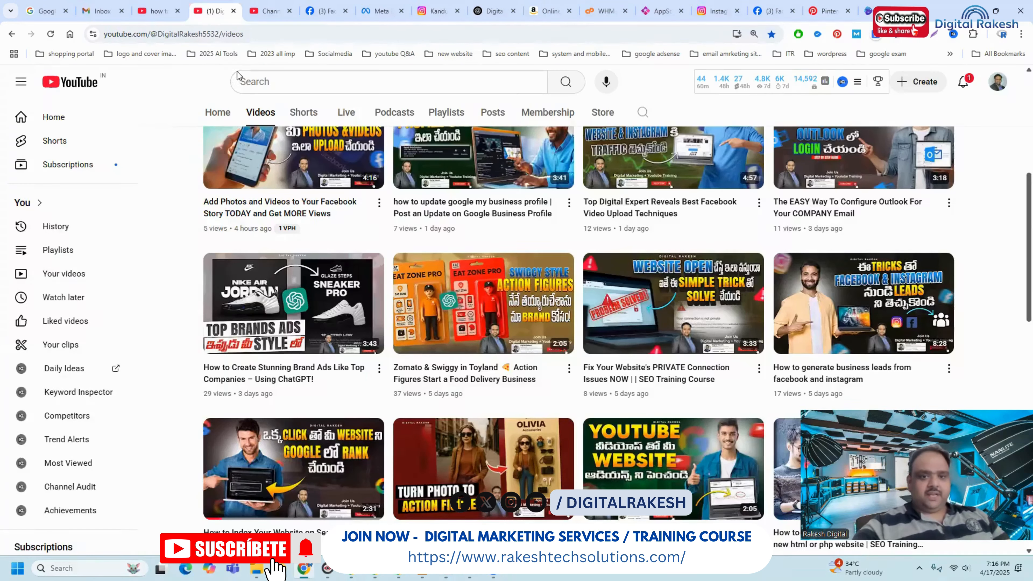
pyautogui.click(423, 8)
pyautogui.scroll(-8, 706, 231)
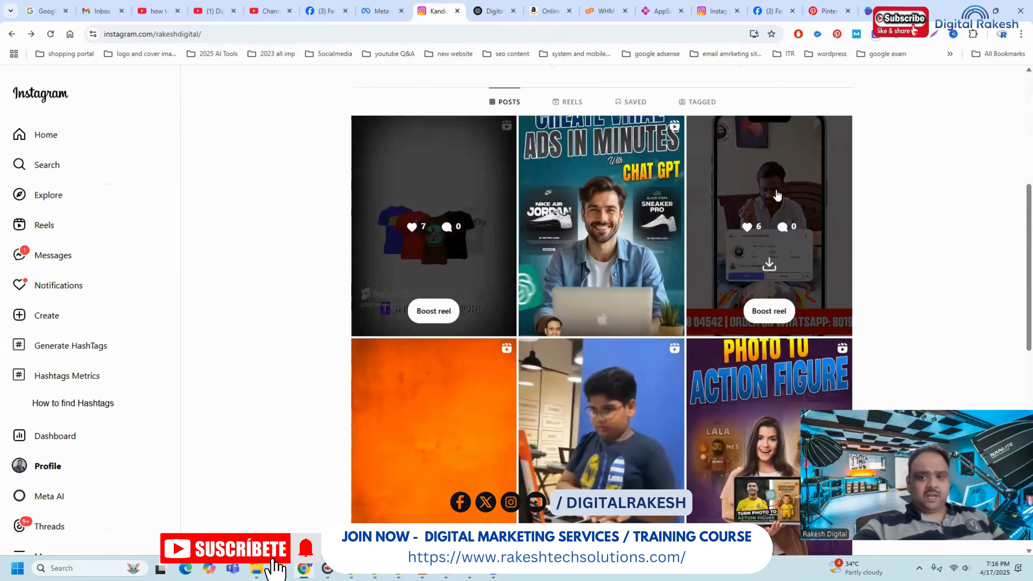
pyautogui.click(777, 197)
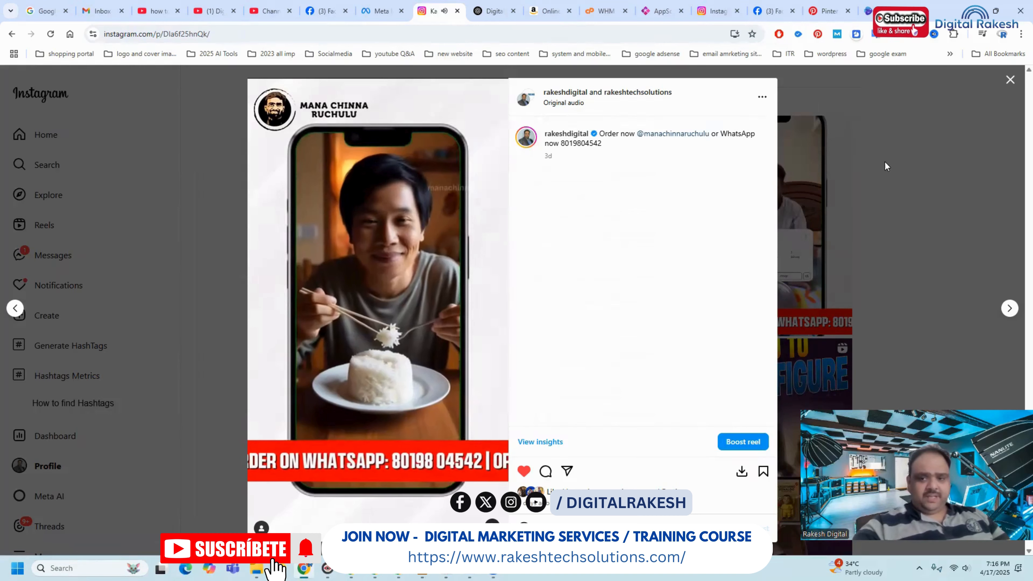
pyautogui.click(894, 154)
pyautogui.scroll(-2, 721, 139)
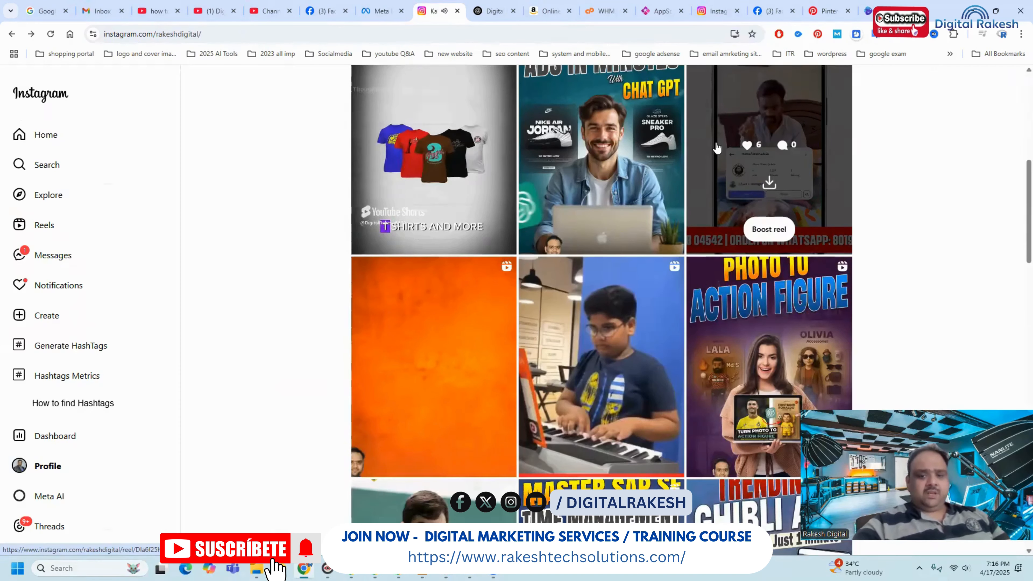
pyautogui.scroll(-5, 718, 145)
pyautogui.scroll(-3, 715, 149)
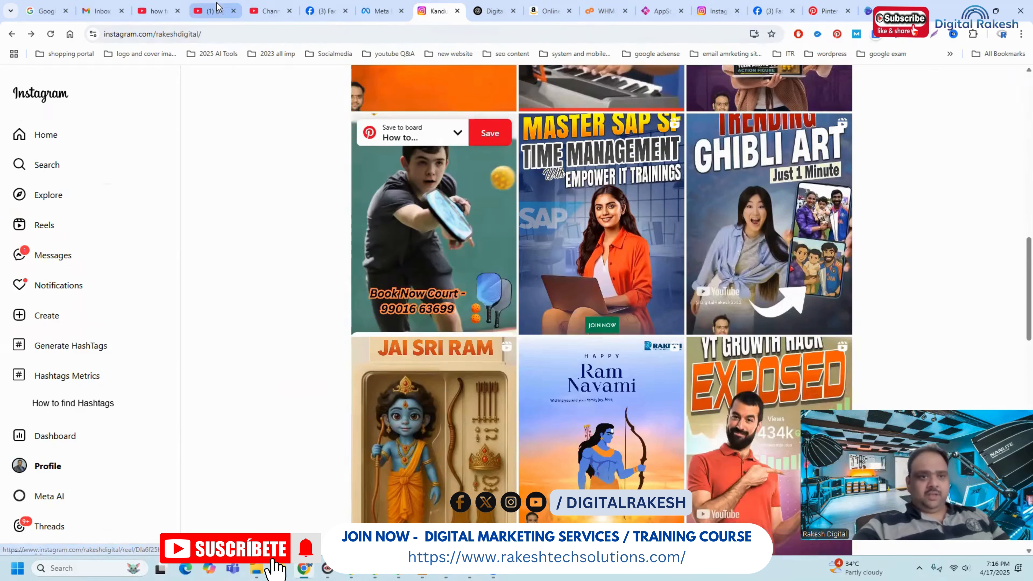
pyautogui.click(215, 11)
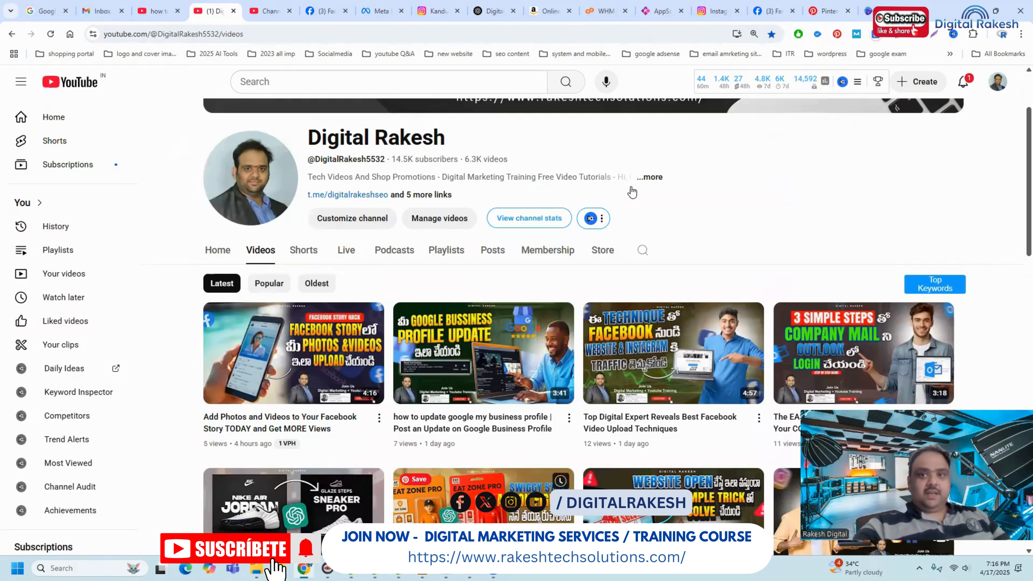
# Download the generated bakery video from invideo AI at 1080p with Stock Watermarks and Normal branding, and check the browser's download list
pyautogui.click(869, 11)
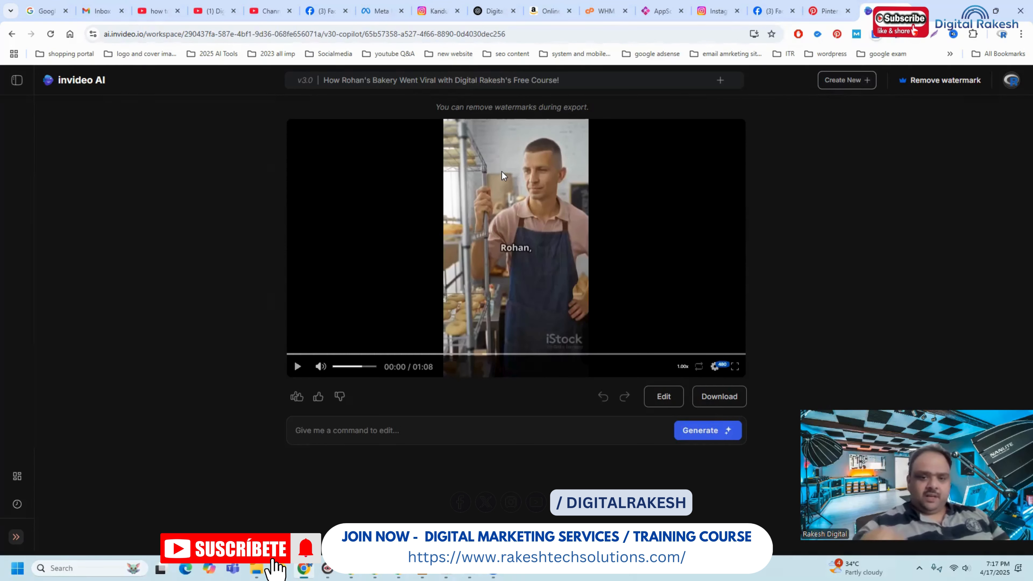
pyautogui.click(709, 395)
pyautogui.click(483, 233)
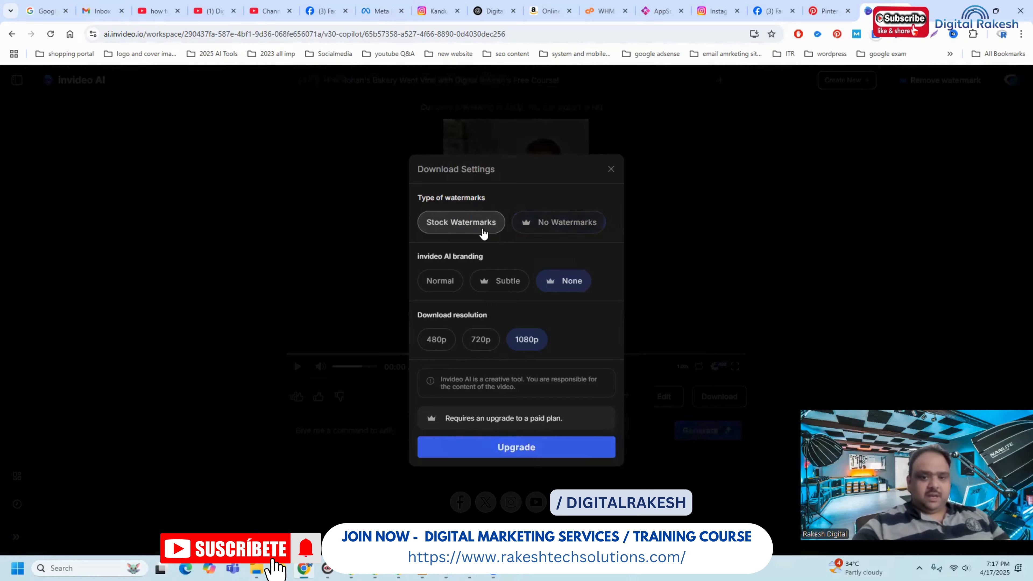
pyautogui.click(446, 280)
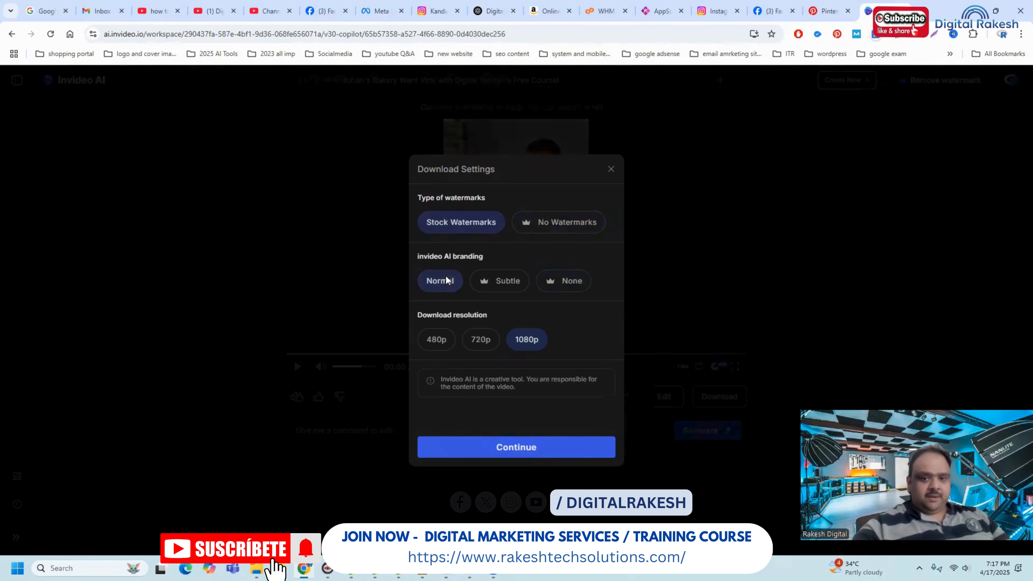
pyautogui.click(544, 448)
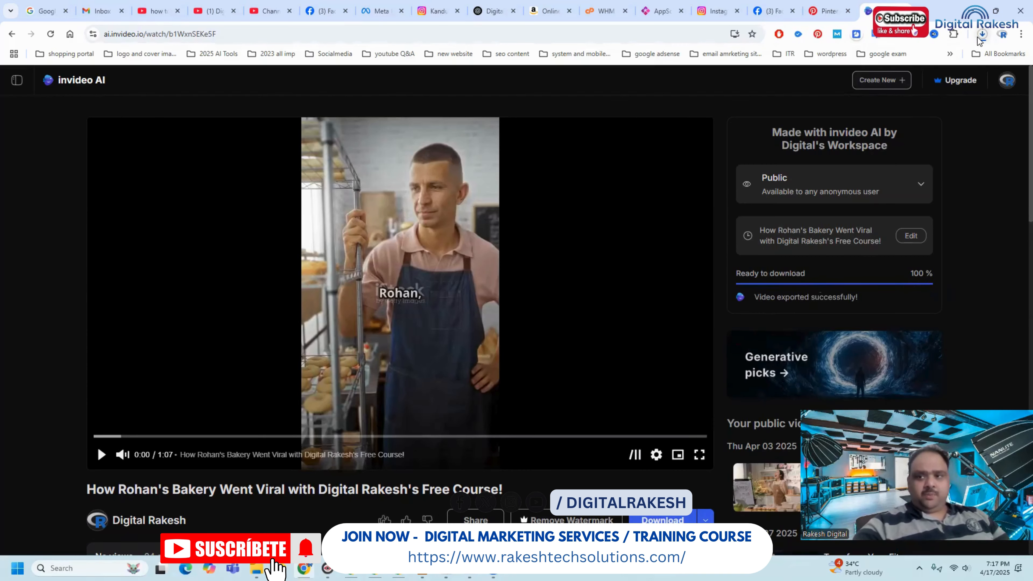
pyautogui.click(982, 34)
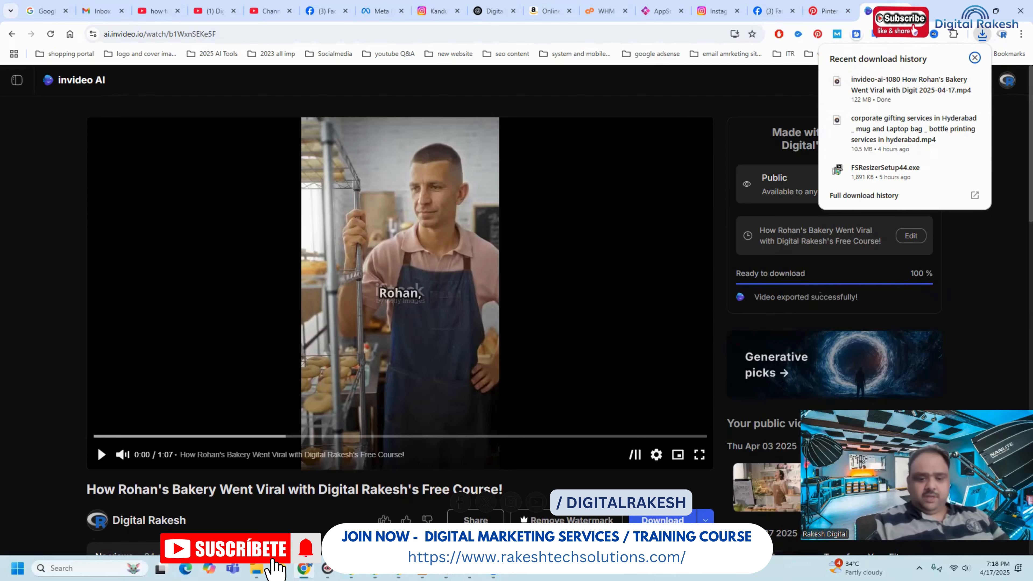
# Switch to the Canva window, upload the downloaded invideo-ai-1080 bakery video and set it as the Shorts design's background
pyautogui.click(352, 568)
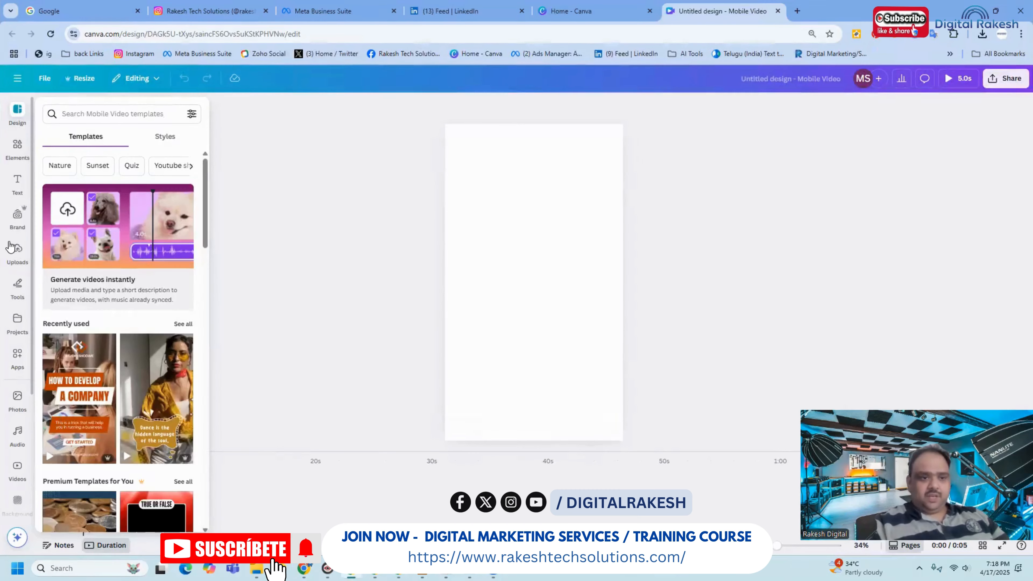
pyautogui.click(14, 249)
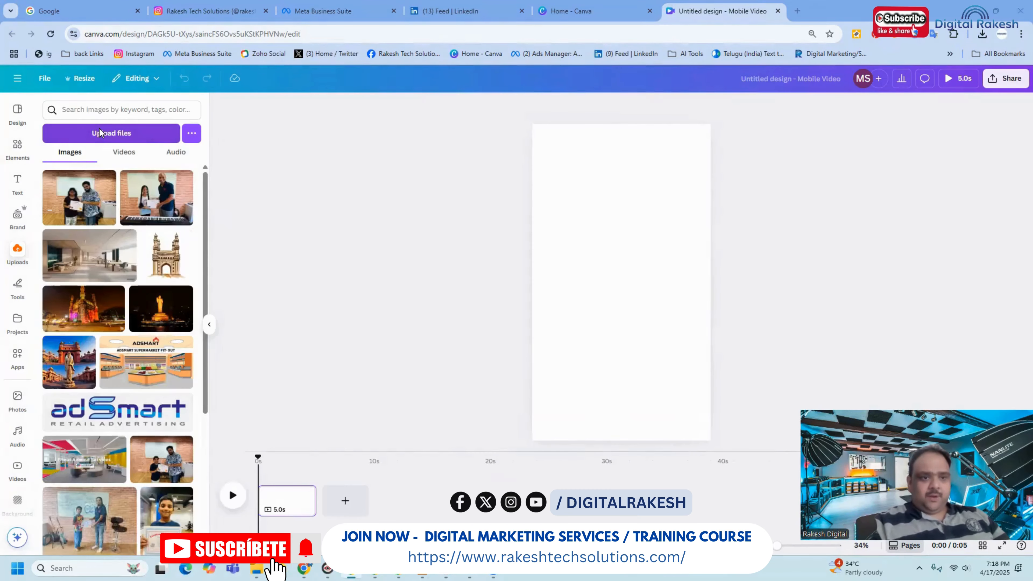
pyautogui.click(100, 132)
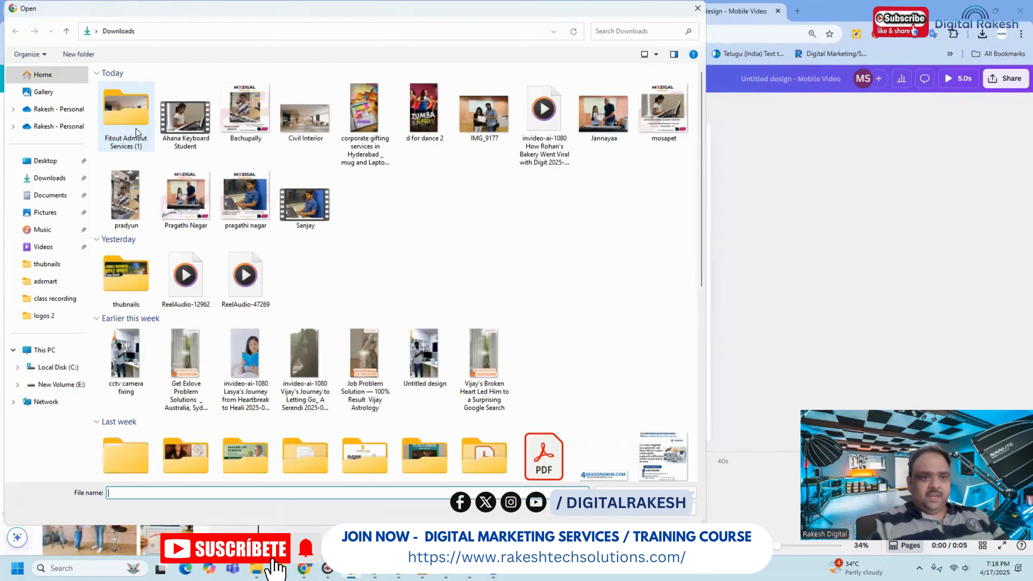
pyautogui.doubleClick(540, 144)
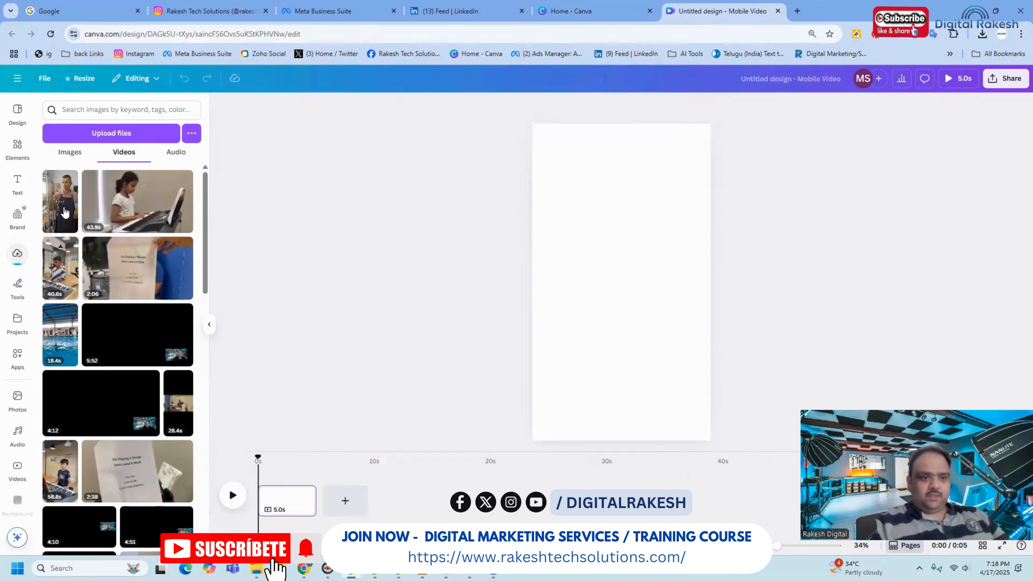
pyautogui.rightClick(625, 230)
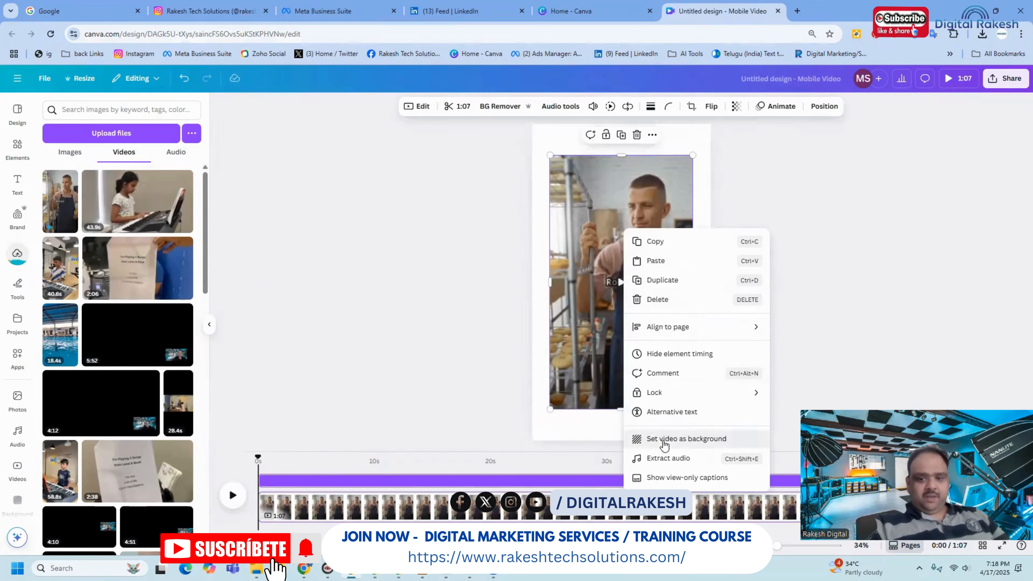
pyautogui.click(664, 441)
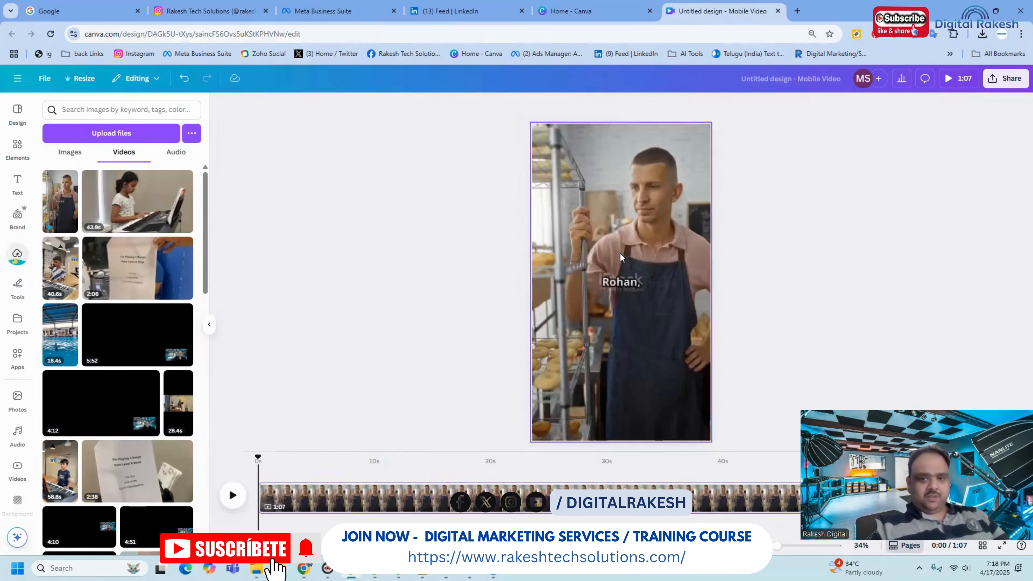
# Search the elements library for "blur" and show all matching graphics
pyautogui.click(24, 158)
pyautogui.click(94, 111)
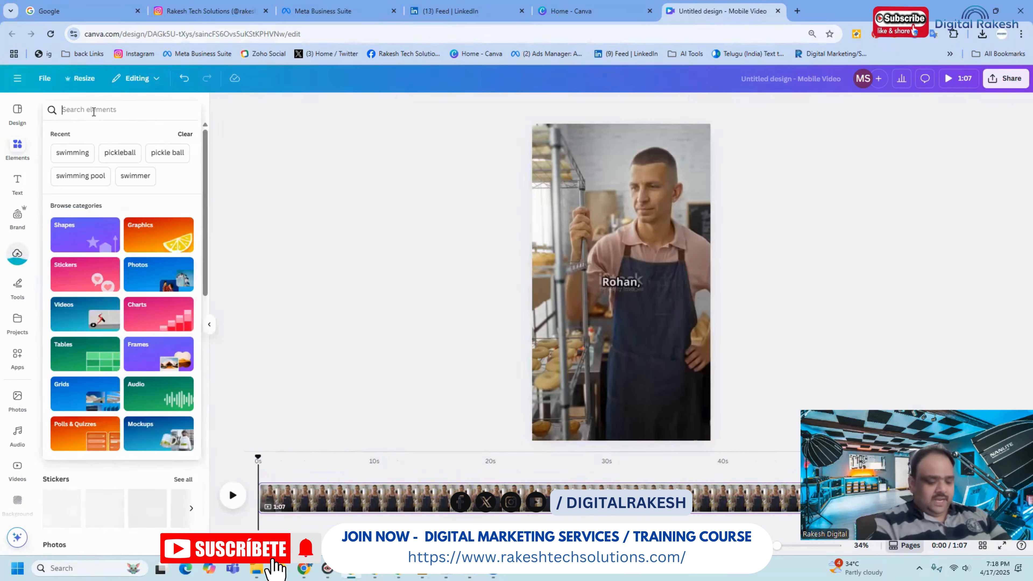
pyautogui.write('blur')
pyautogui.press('Return')
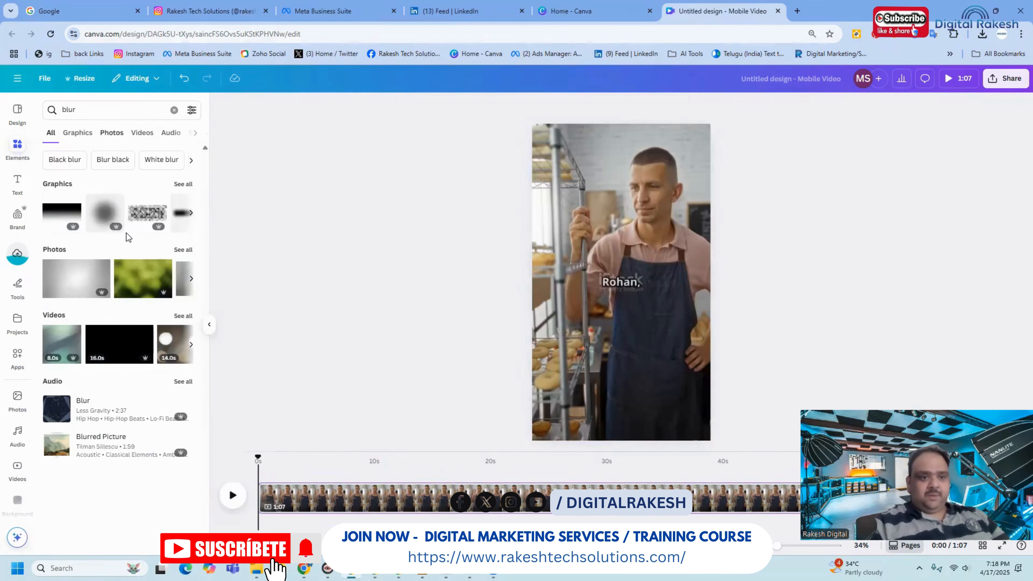
pyautogui.click(182, 184)
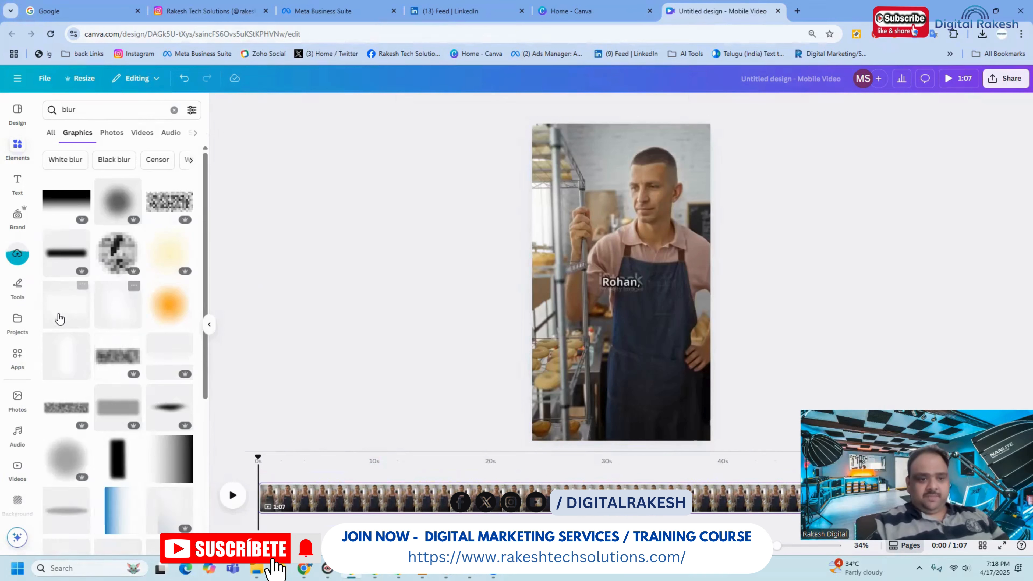
pyautogui.click(62, 320)
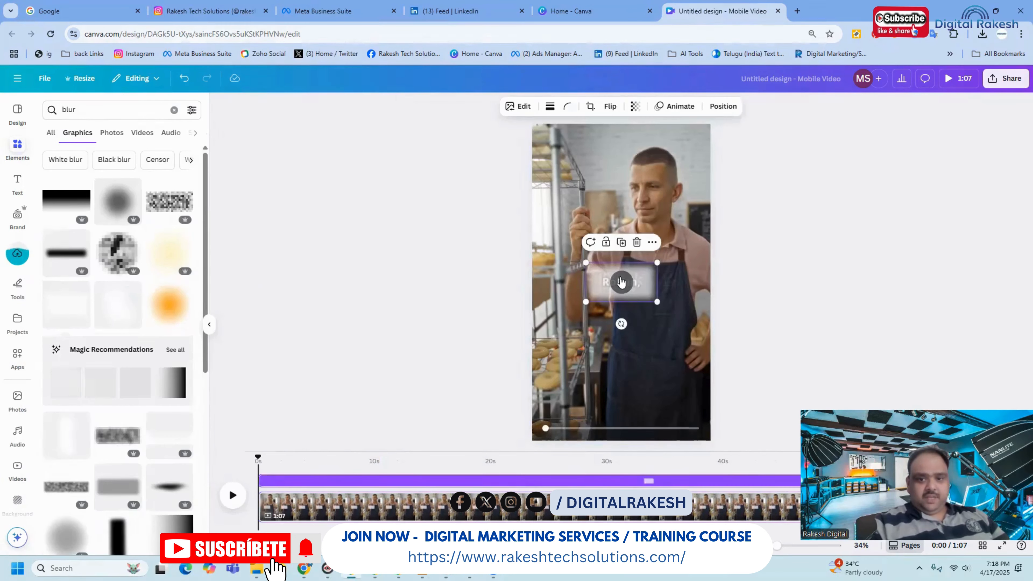
pyautogui.click(637, 243)
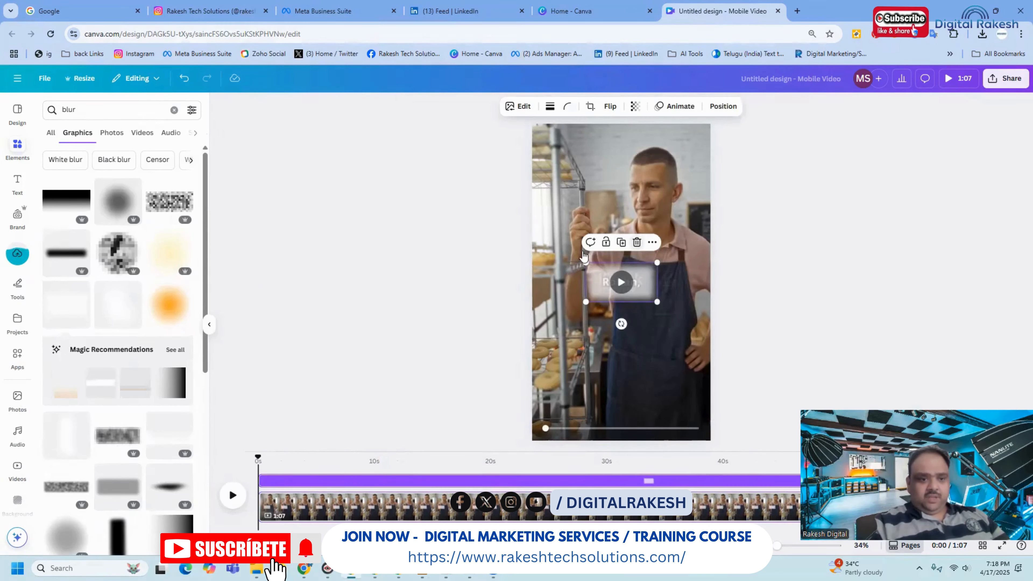
pyautogui.click(114, 305)
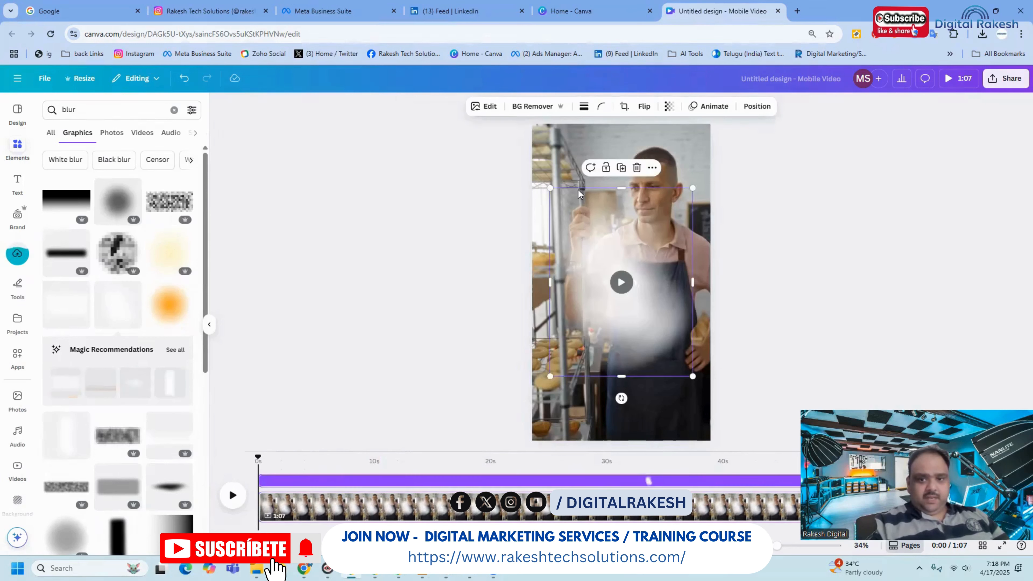
pyautogui.press('Delete')
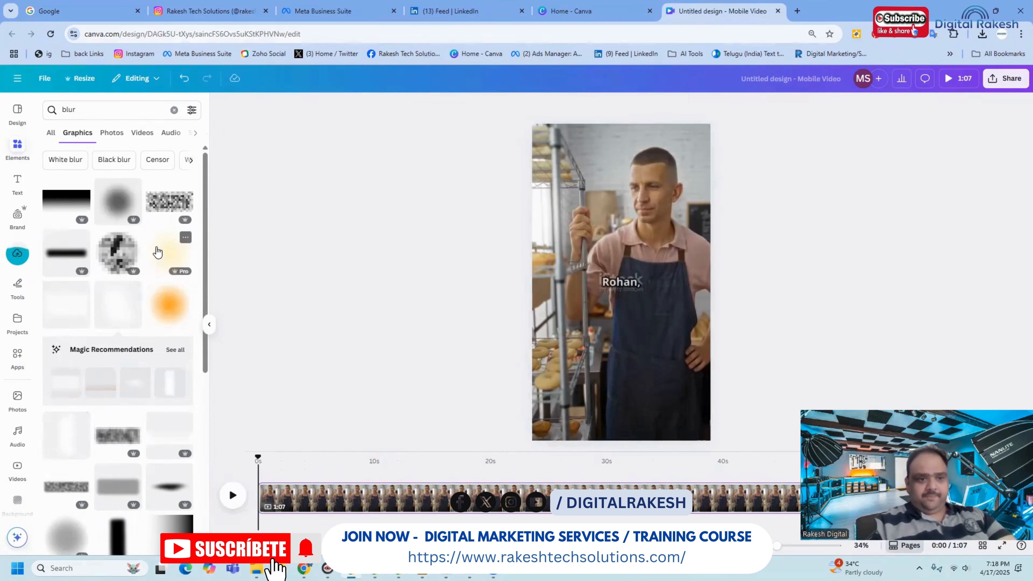
# Place a wide white blur graphic over the caption text mid-frame and play the video to check the coverage
pyautogui.scroll(-3, 160, 301)
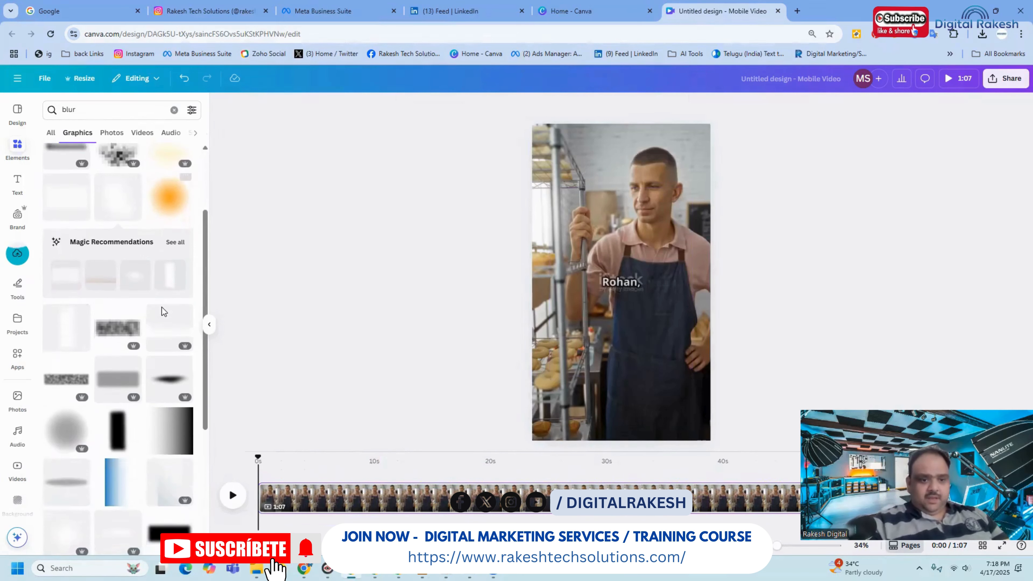
pyautogui.click(160, 333)
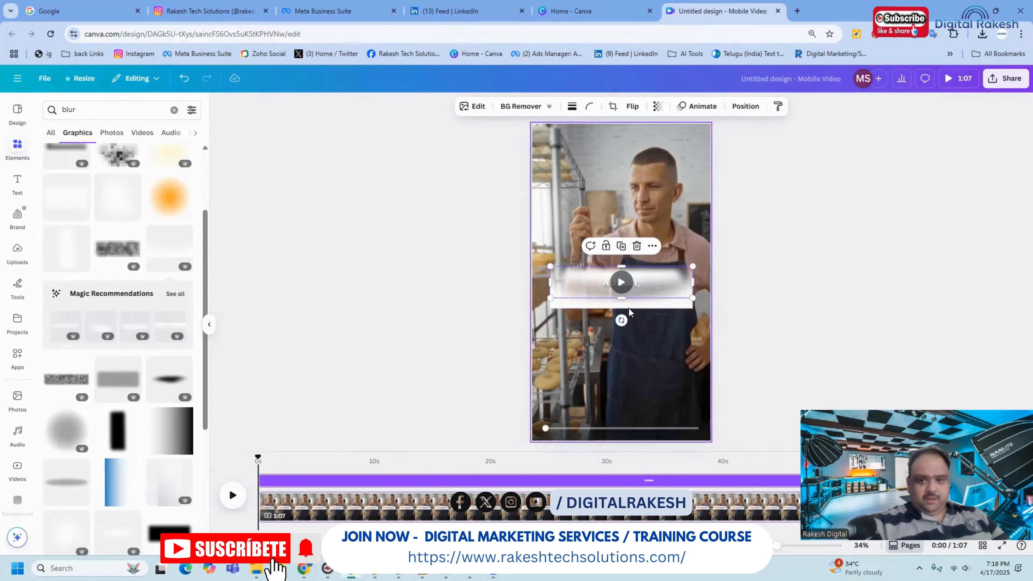
pyautogui.press('Escape')
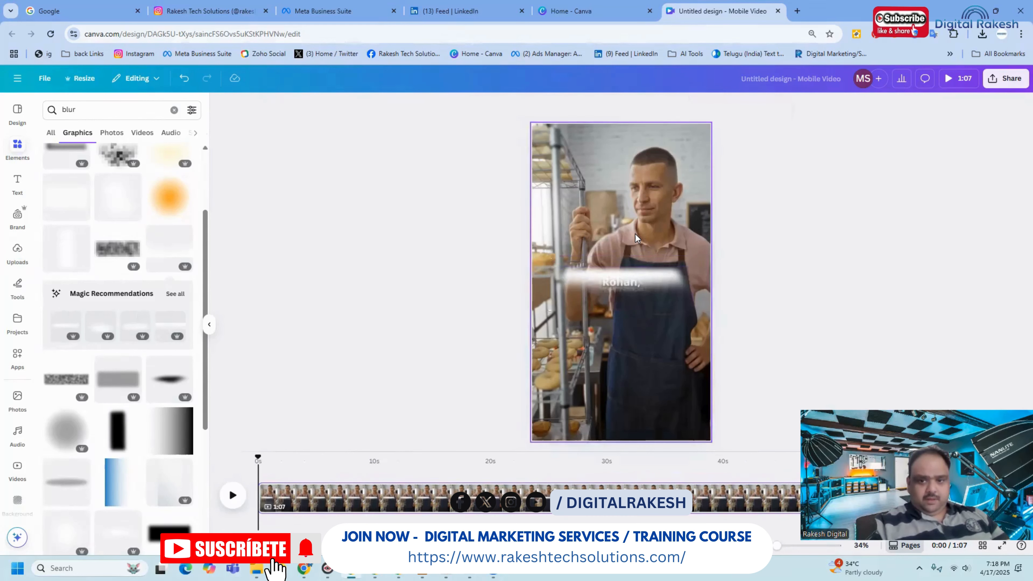
pyautogui.click(625, 284)
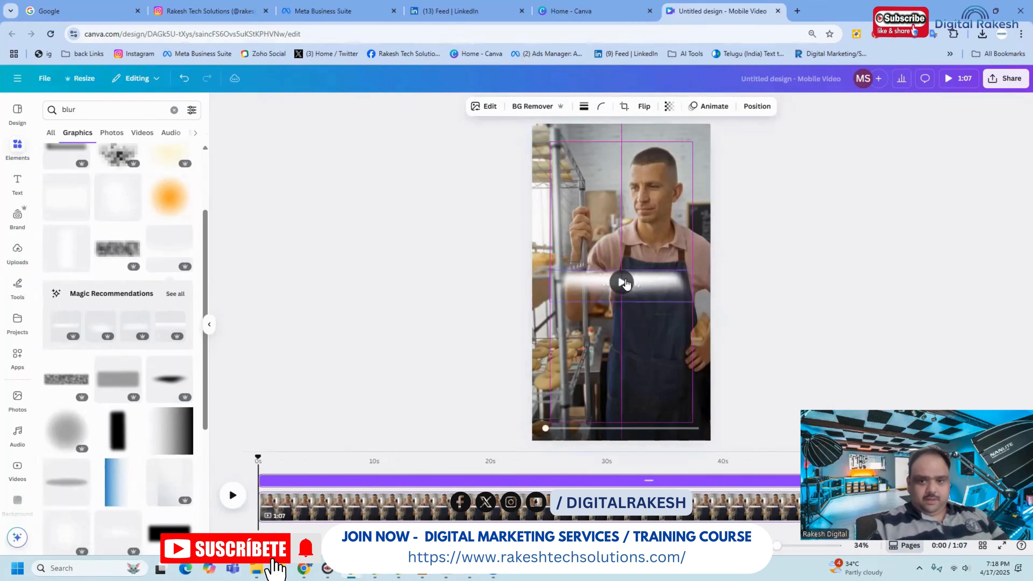
pyautogui.click(232, 495)
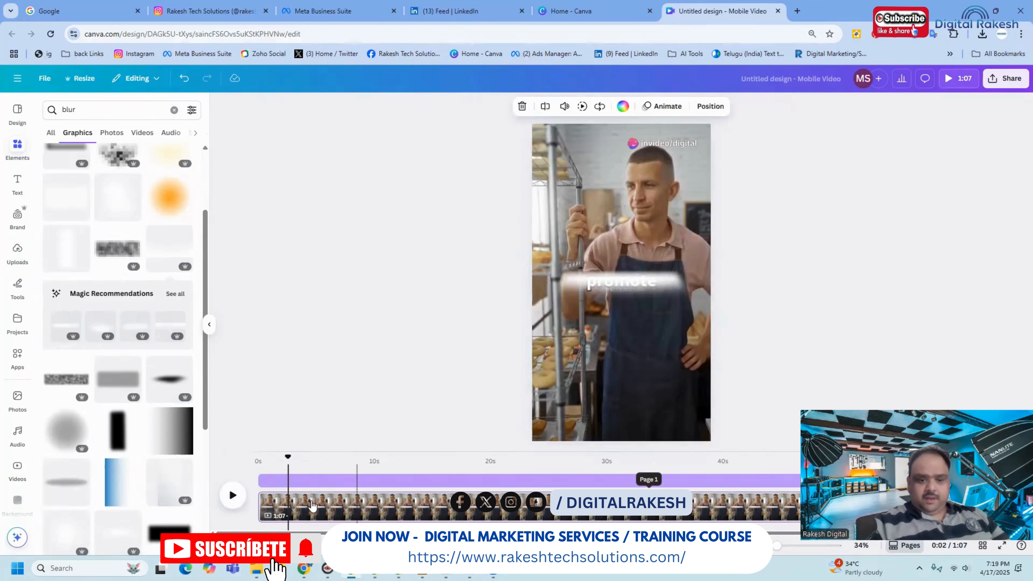
pyautogui.click(233, 495)
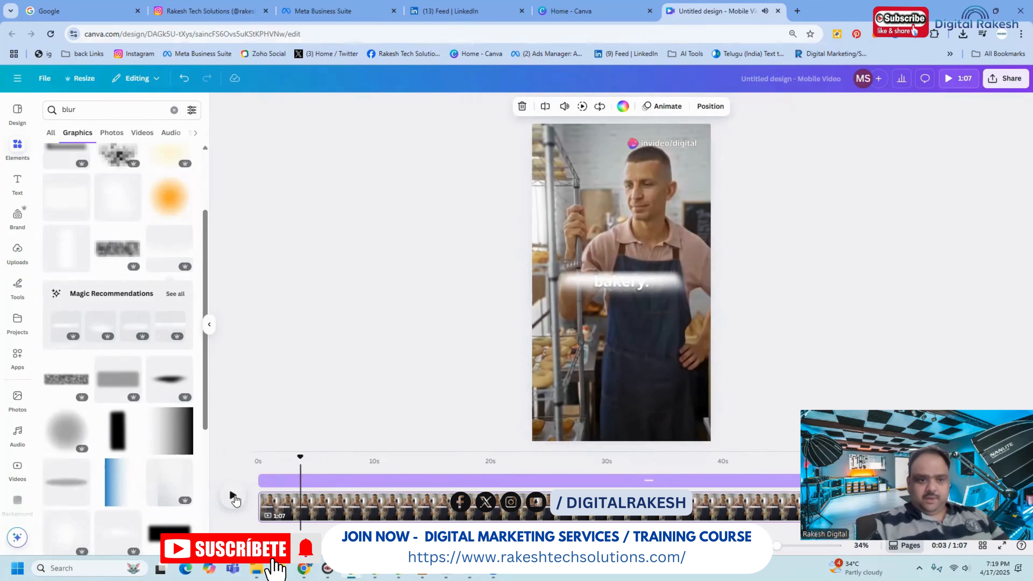
# Remove the white blur from the mid-frame caption, try a dark tapered smear graphic there and delete it
pyautogui.click(168, 377)
pyautogui.moveTo(651, 285)
pyautogui.mouseDown()
pyautogui.moveTo(655, 253)
pyautogui.moveTo(648, 286)
pyautogui.mouseUp()
pyautogui.click(651, 292)
pyautogui.click(640, 250)
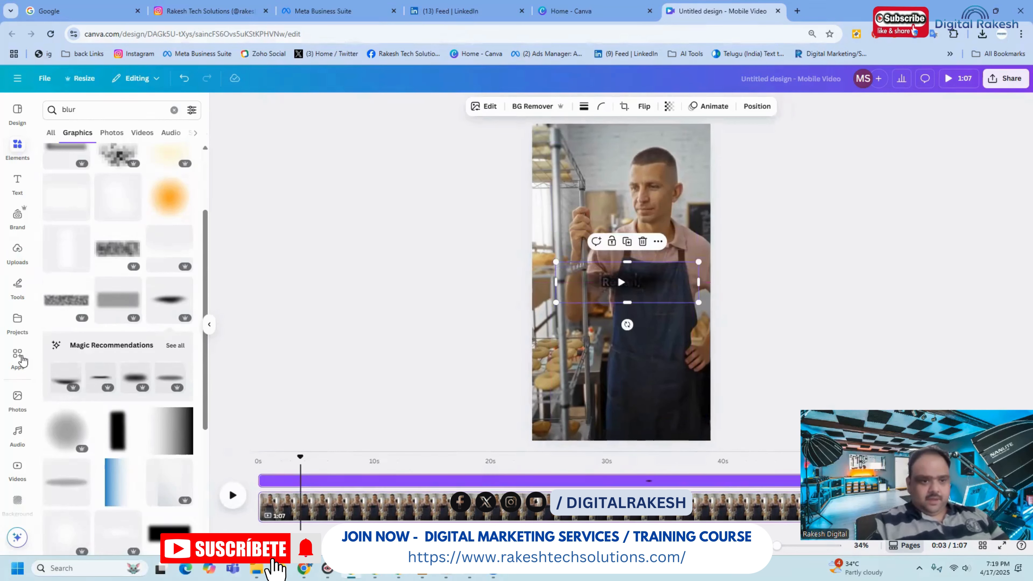
pyautogui.scroll(3, 49, 301)
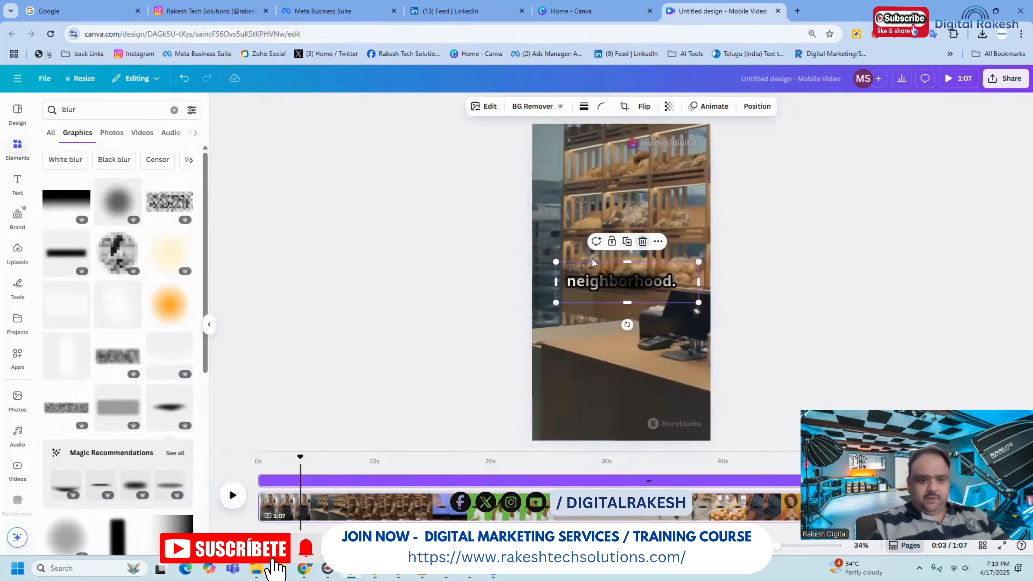
pyautogui.click(643, 242)
# Try a thin grey oval blur over the caption, browse the blur photos and return to the full blur graphics list
pyautogui.scroll(-6, 149, 297)
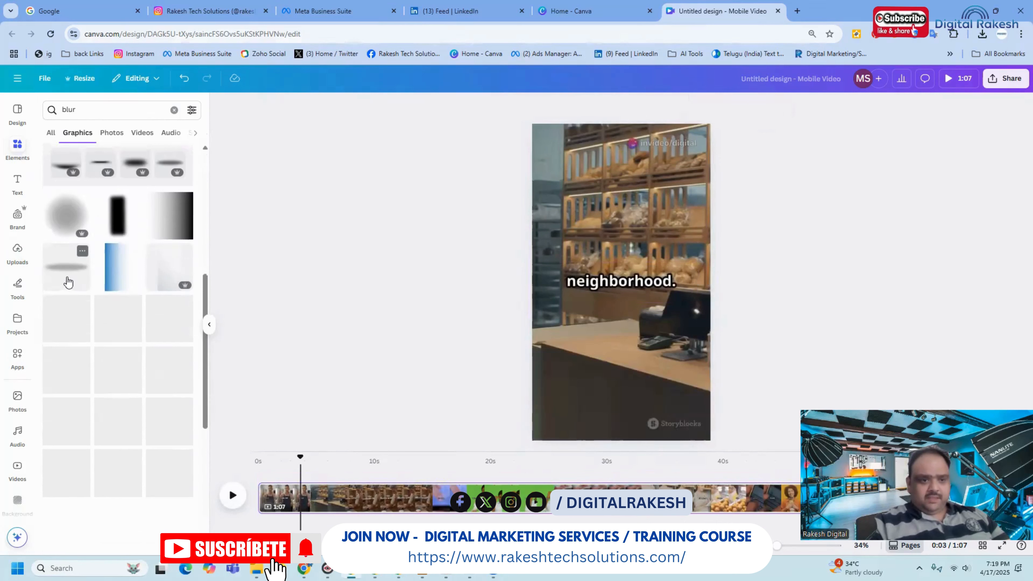
pyautogui.click(68, 282)
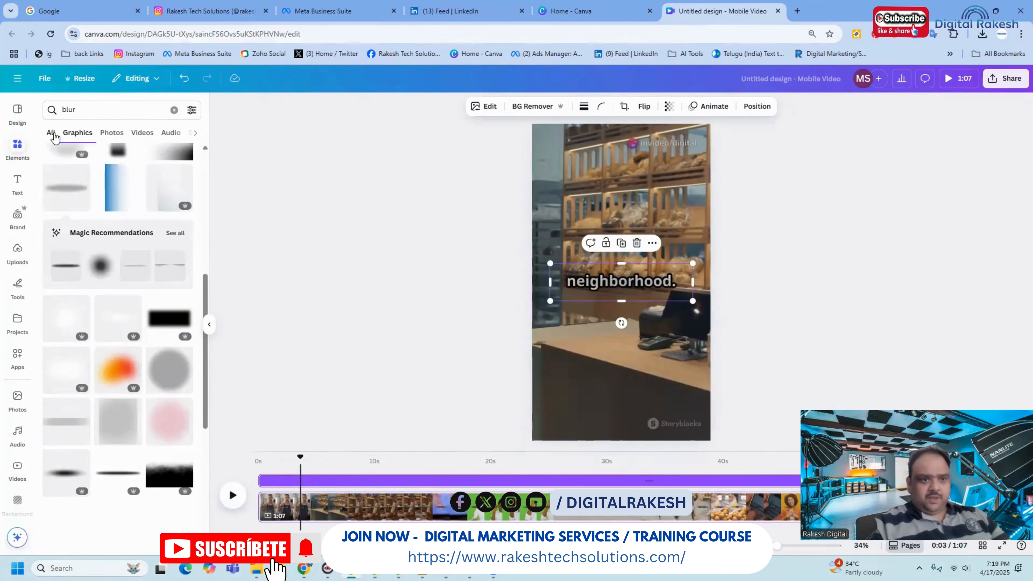
pyautogui.click(51, 133)
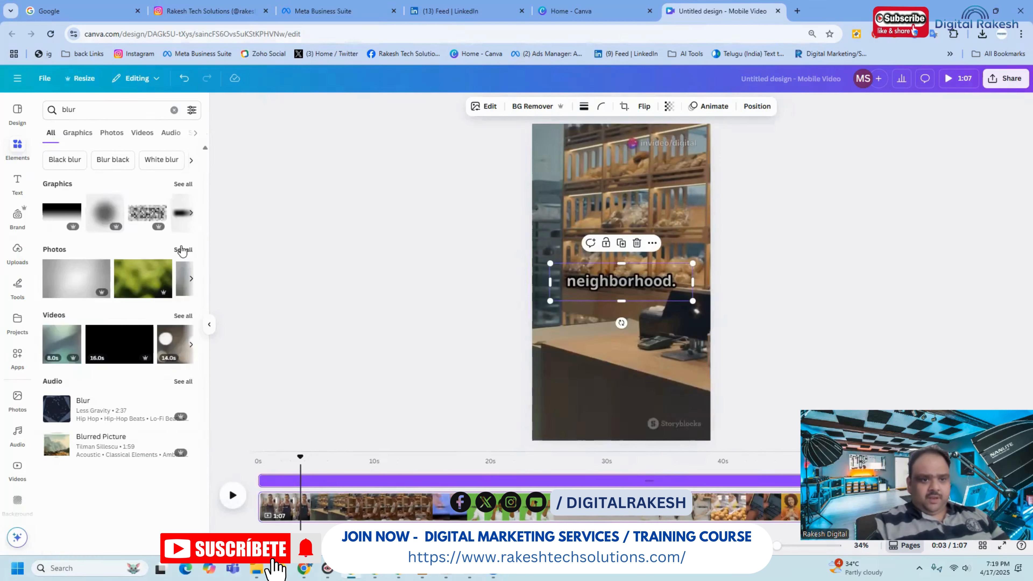
pyautogui.click(183, 249)
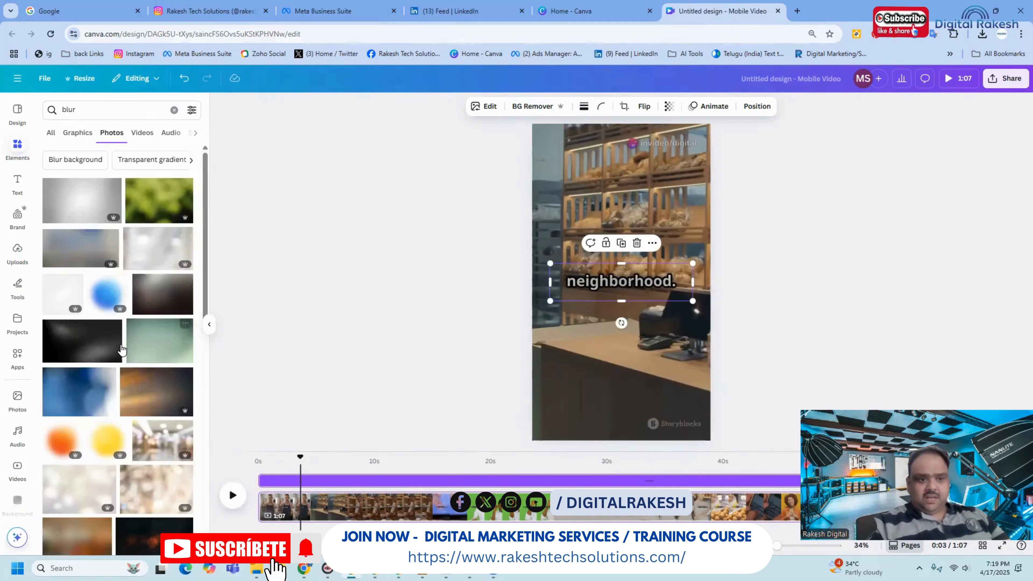
pyautogui.click(51, 133)
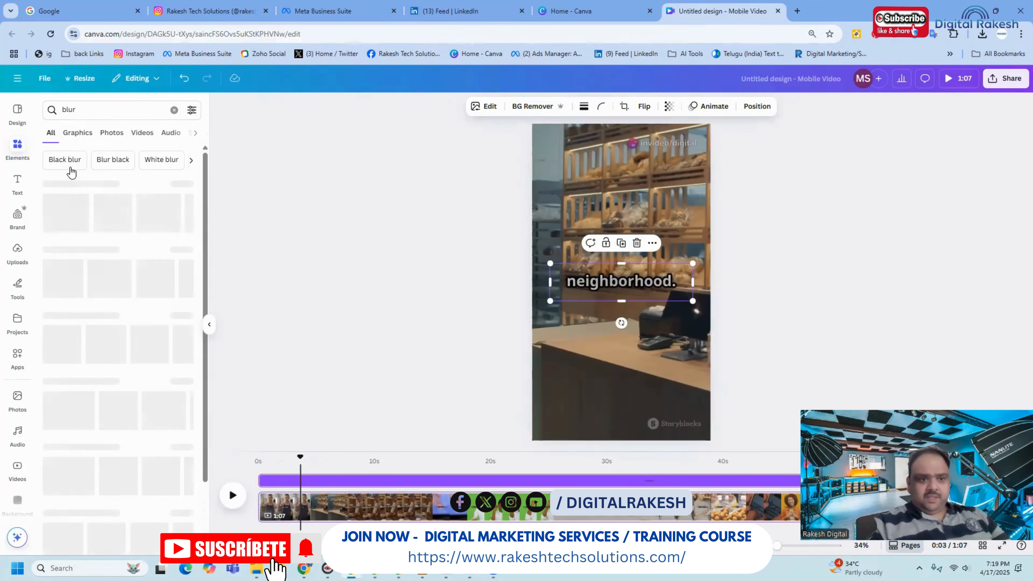
pyautogui.click(181, 184)
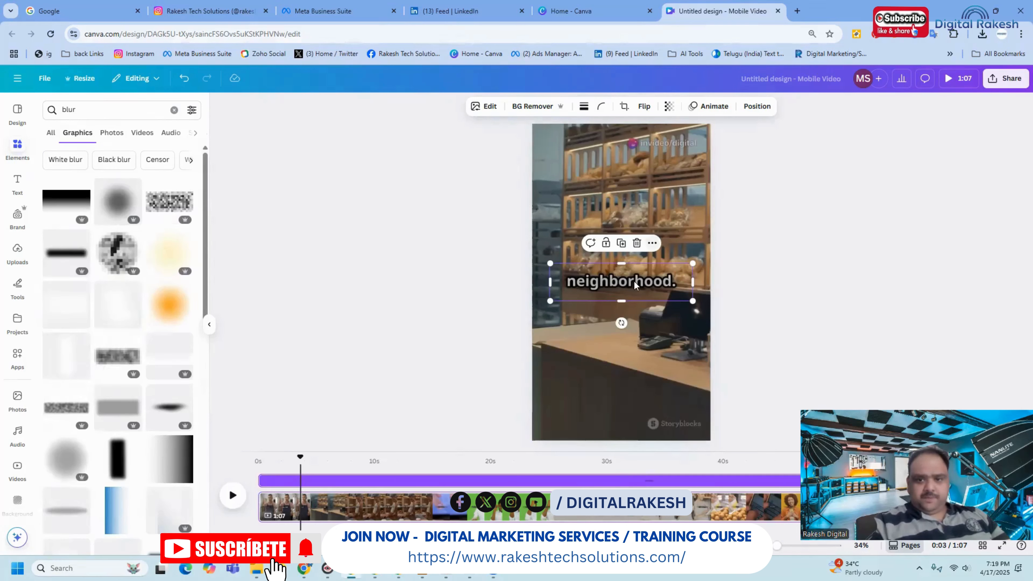
# Place the dark tapered smear graphic over the invideo watermark in the video frame's upper corner
pyautogui.scroll(-4, 98, 348)
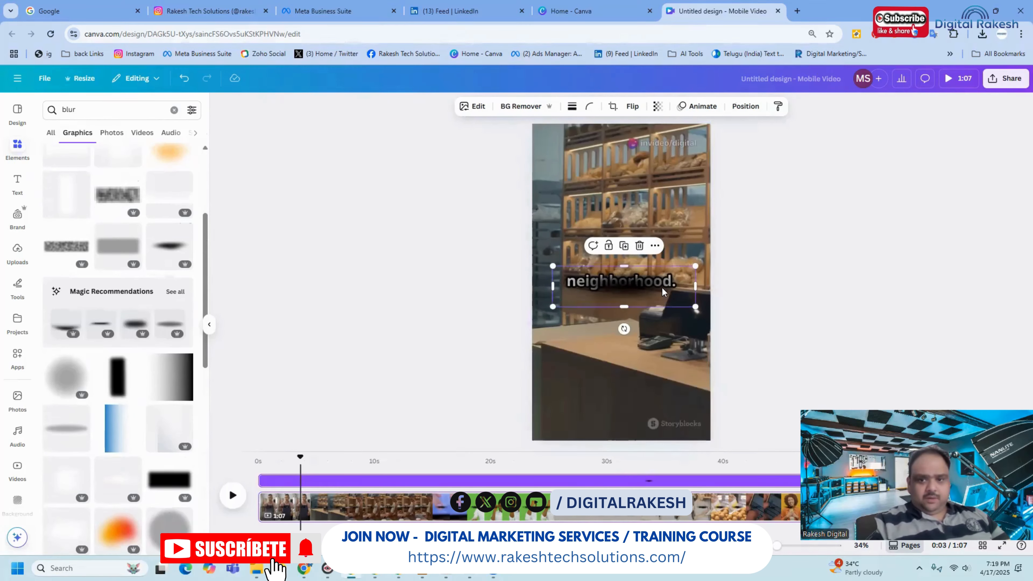
pyautogui.moveTo(686, 243); pyautogui.dragTo(688, 147)
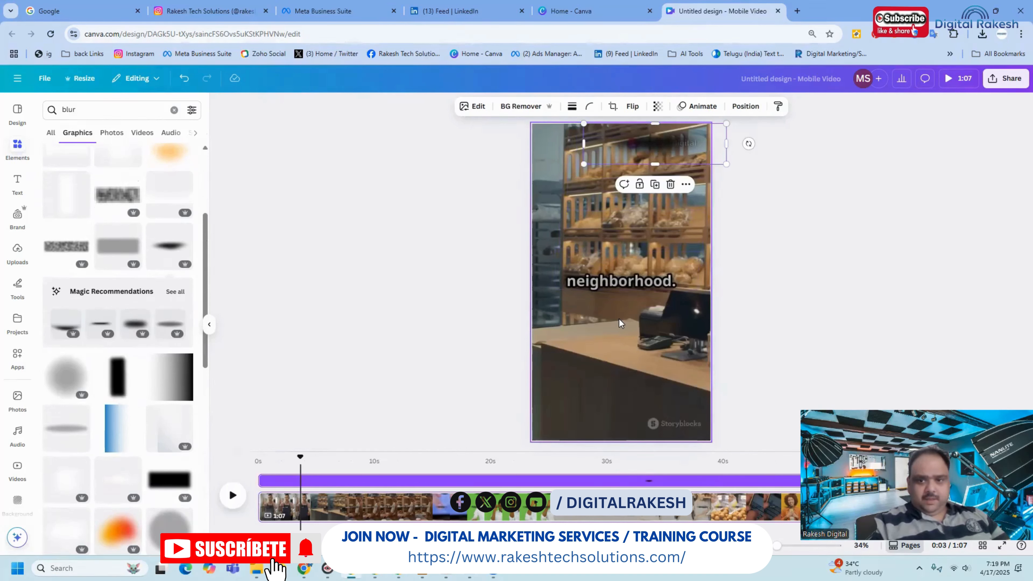
pyautogui.click(421, 283)
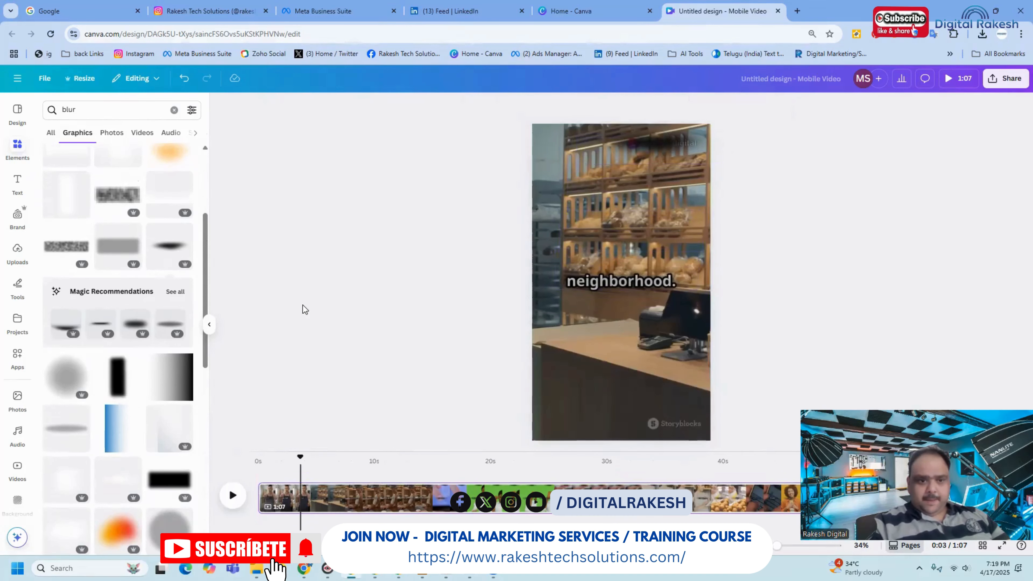
# Cover the Storyblocks watermark in the frame's lower corner with a small dark smear and a soft-edged black rectangle graphic
pyautogui.click(135, 329)
pyautogui.moveTo(633, 287); pyautogui.dragTo(678, 430)
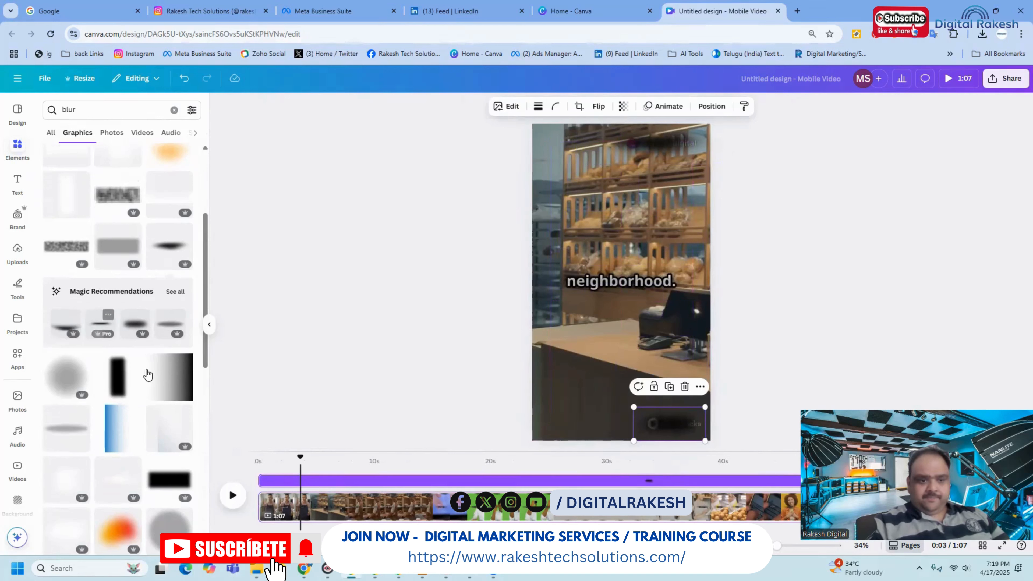
pyautogui.click(172, 480)
pyautogui.moveTo(620, 285); pyautogui.dragTo(682, 431)
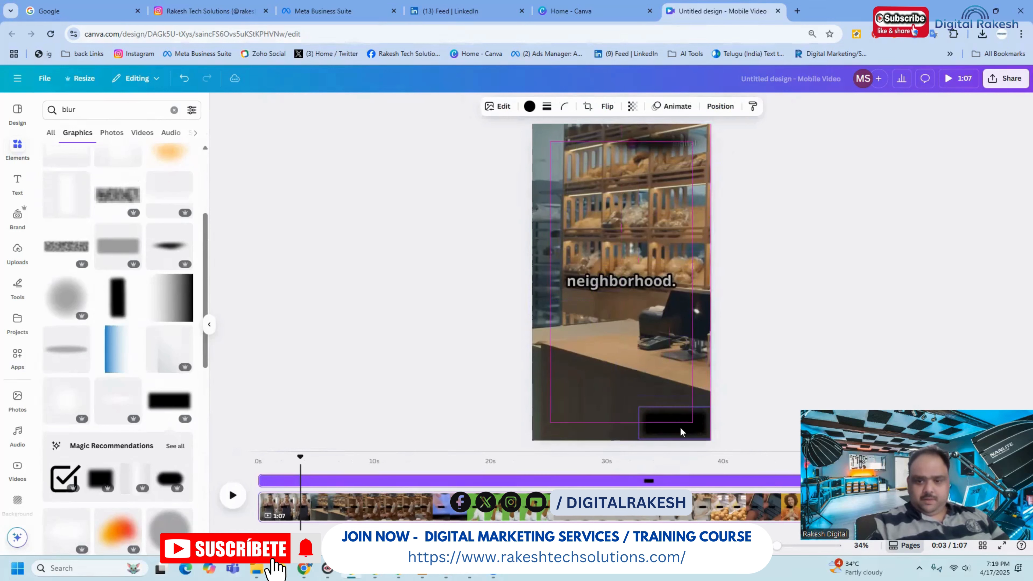
pyautogui.click(770, 356)
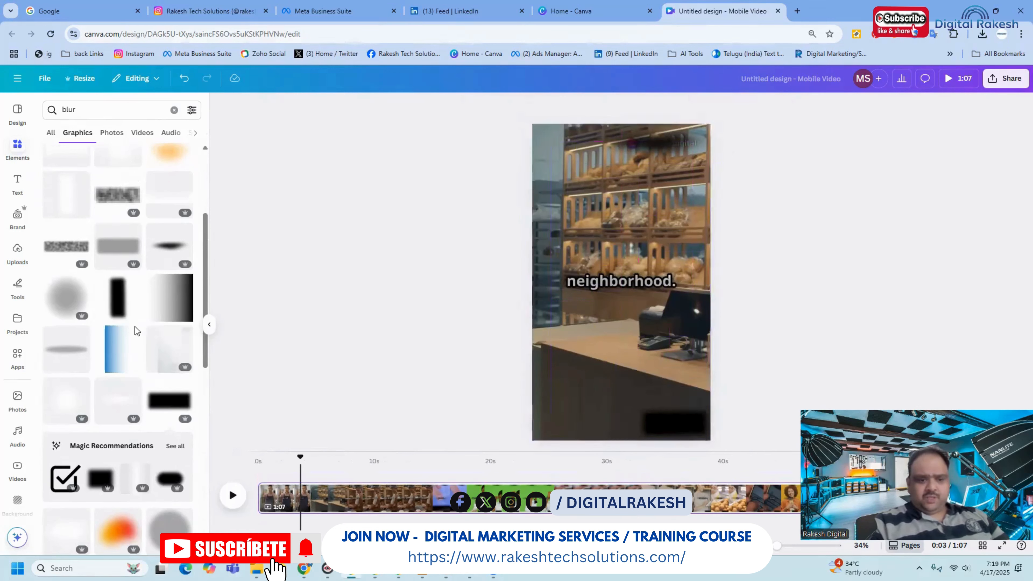
# Try a soft white rectangle and an irregular white cloud blur over the caption, deleting each one
pyautogui.scroll(-1, 135, 326)
pyautogui.scroll(3, 128, 325)
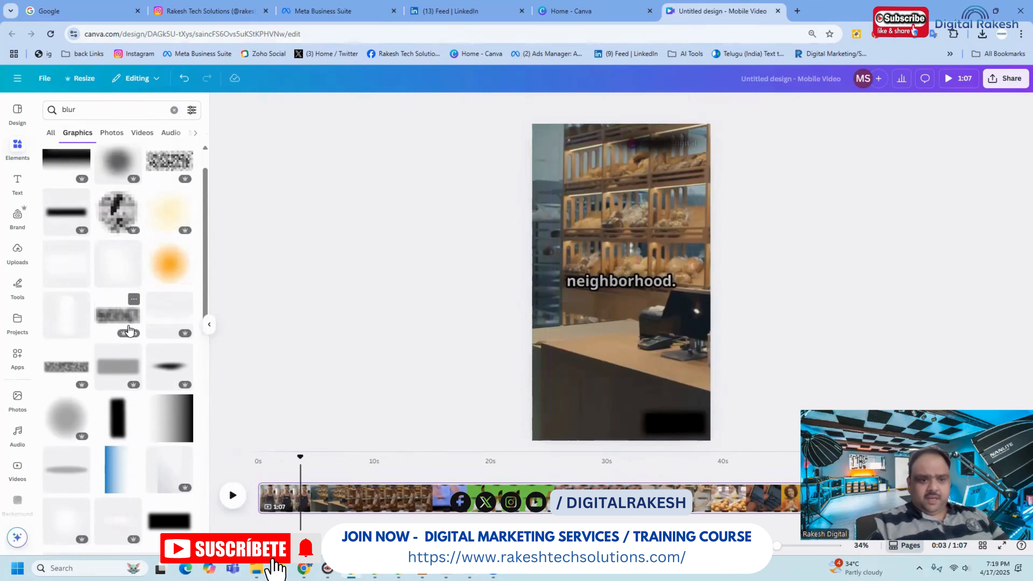
pyautogui.scroll(1, 129, 330)
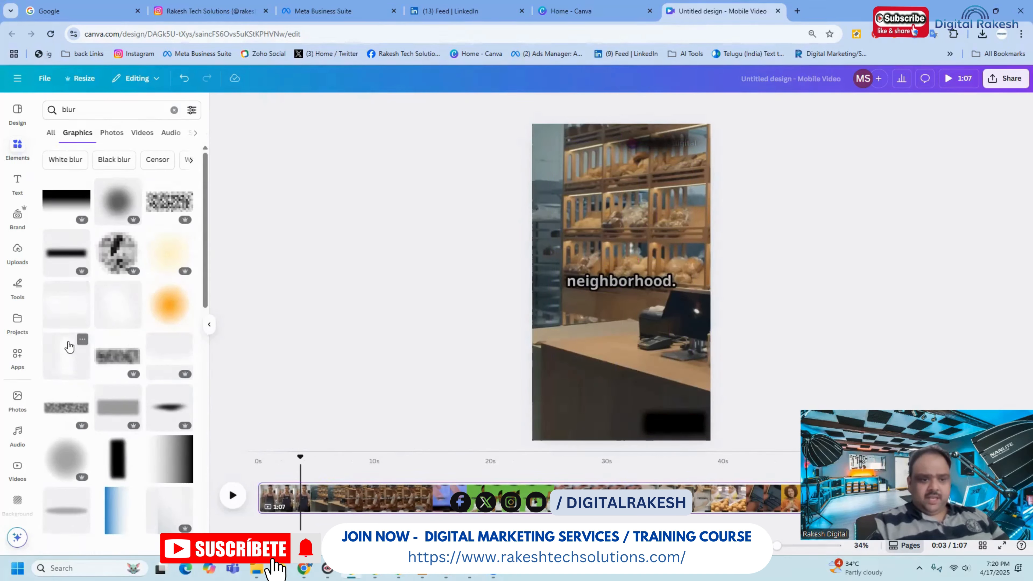
pyautogui.click(73, 317)
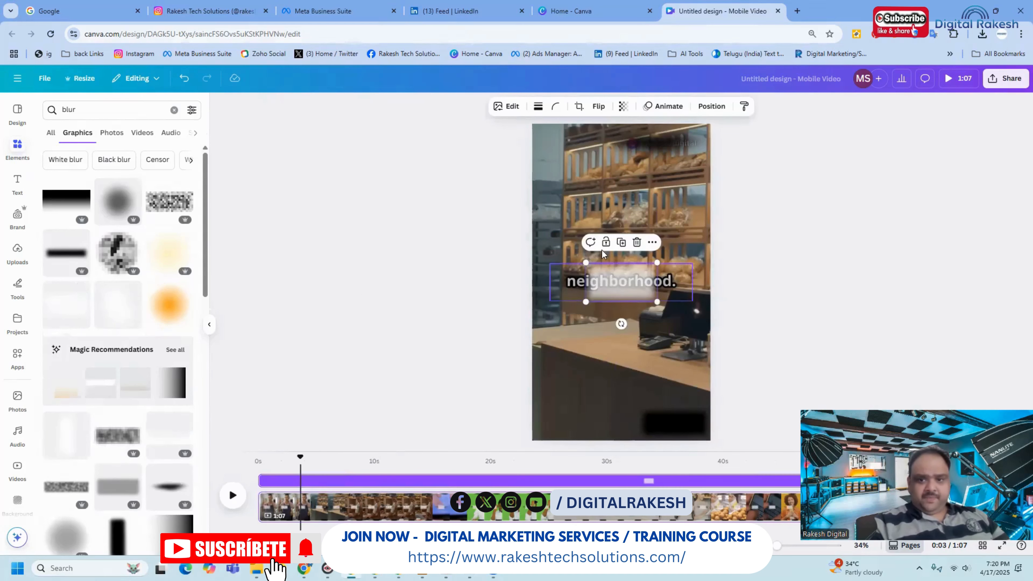
pyautogui.click(636, 243)
pyautogui.click(122, 306)
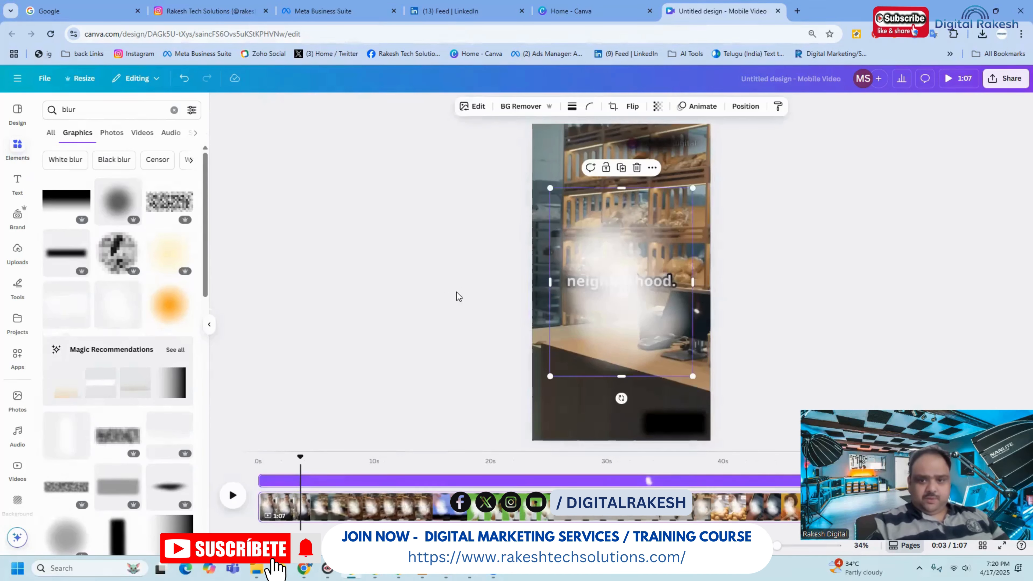
pyautogui.click(637, 168)
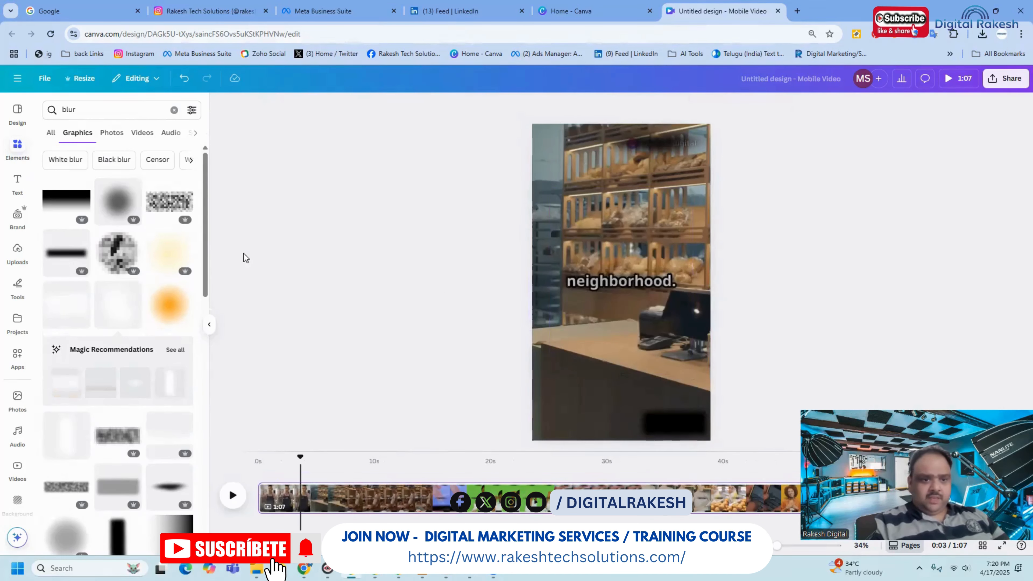
# Try a pale yellow blur and a recommended round white glow over the caption, deleting both
pyautogui.click(170, 257)
pyautogui.click(637, 190)
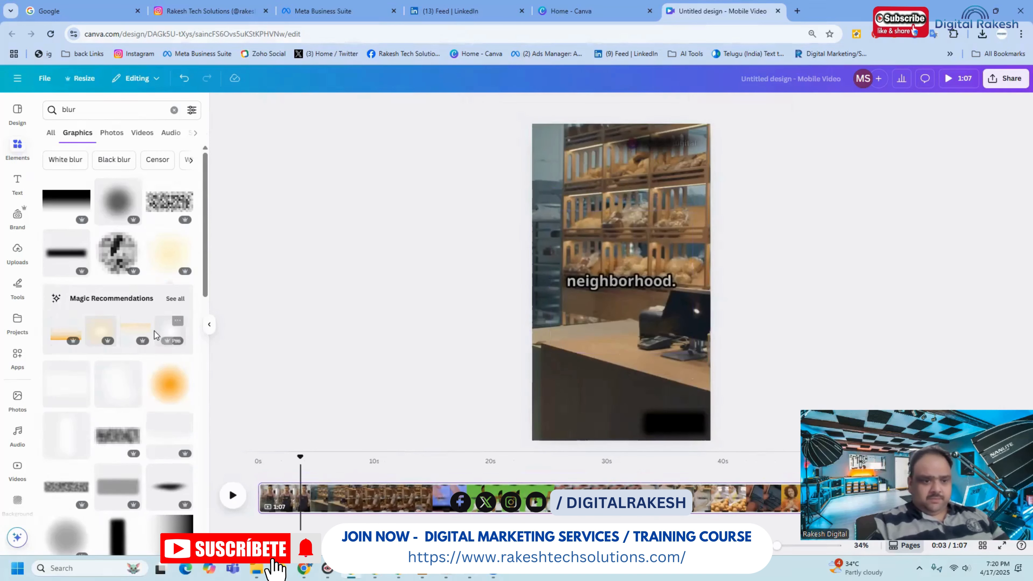
pyautogui.click(169, 331)
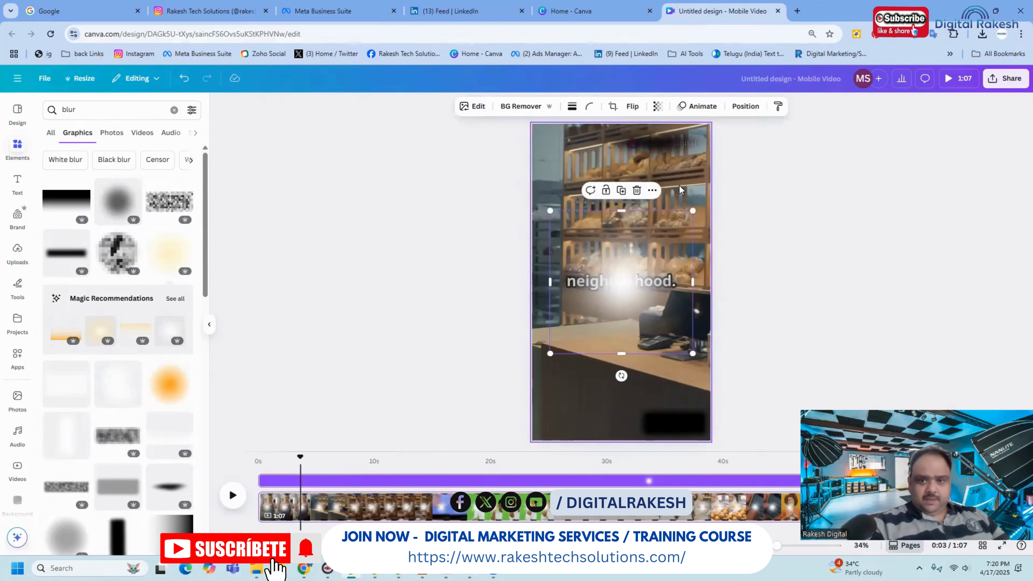
pyautogui.click(636, 190)
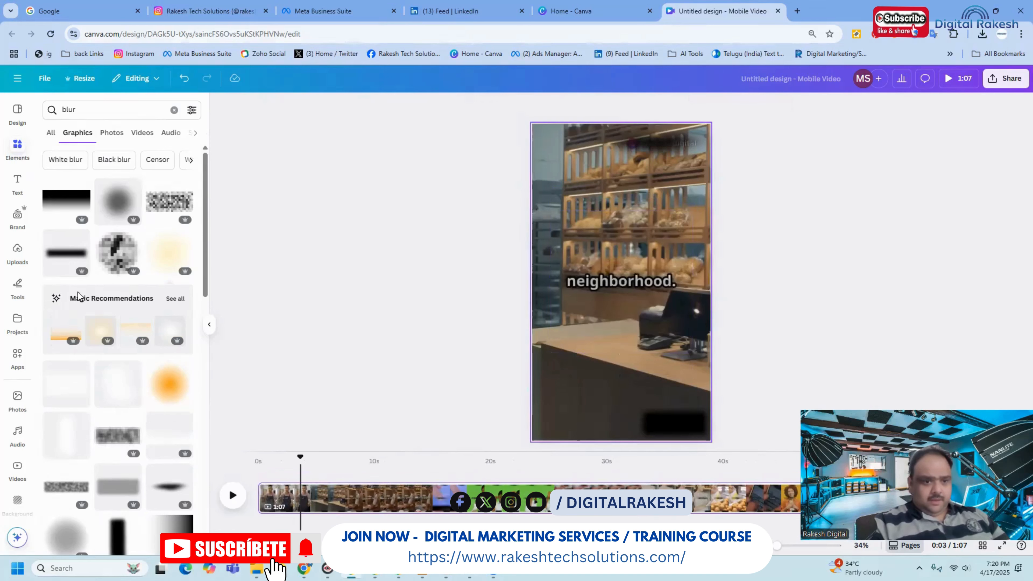
# Try a soft white rectangle, a white cloud blur, a tall white bar and a thin white streak over the caption
pyautogui.scroll(-2, 103, 283)
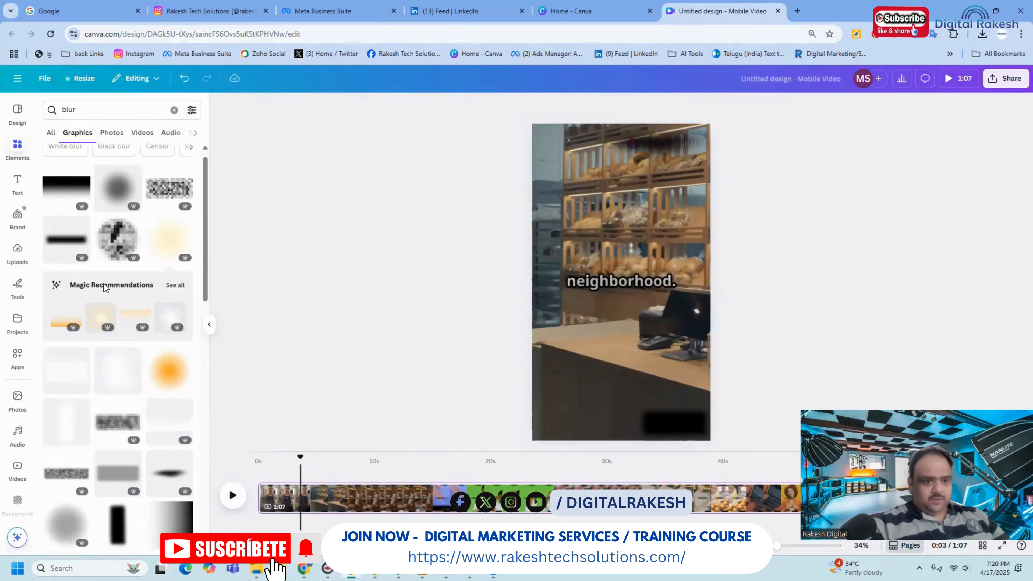
pyautogui.click(63, 340)
pyautogui.scroll(-4, 63, 339)
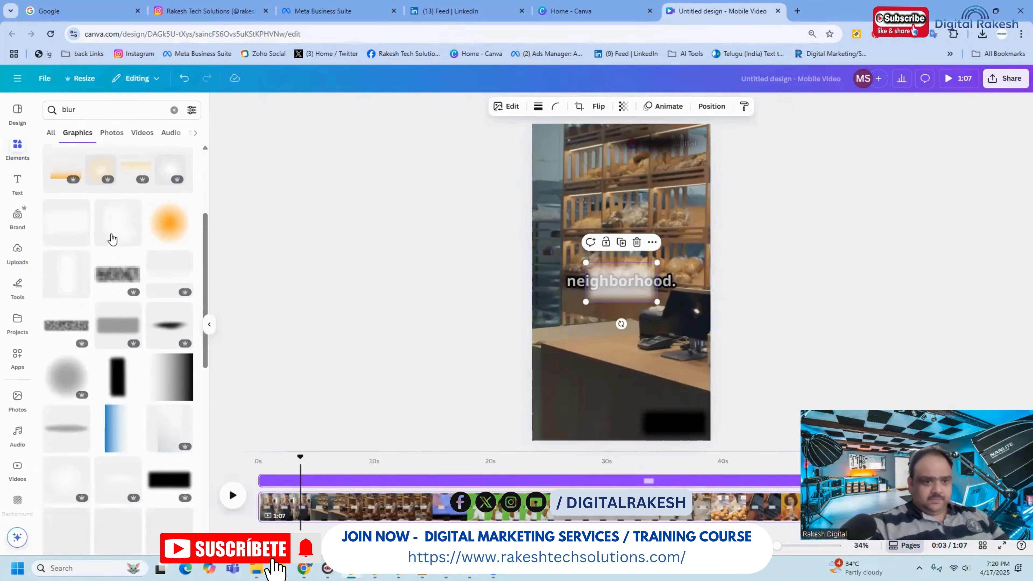
pyautogui.click(78, 275)
pyautogui.click(74, 279)
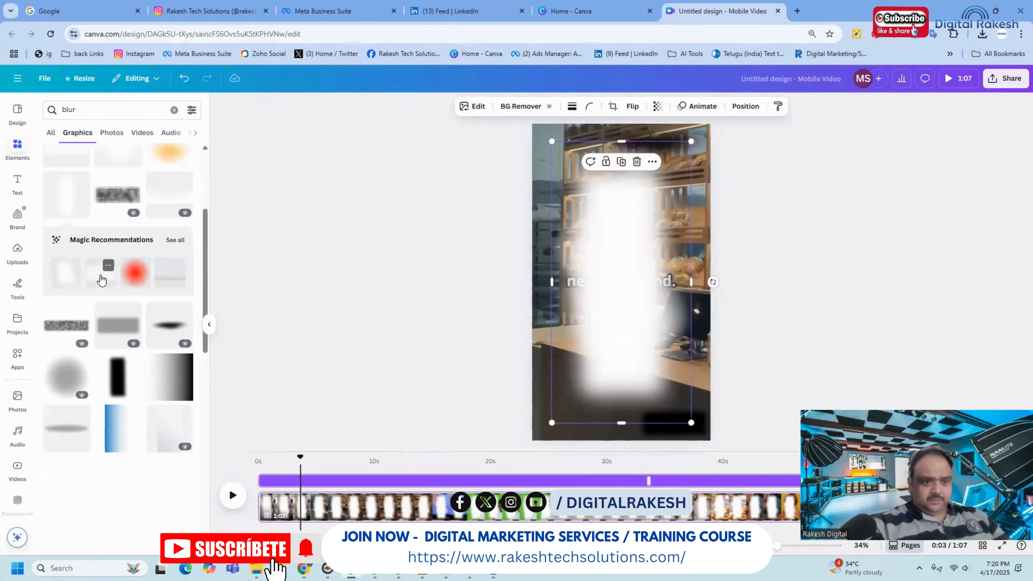
pyautogui.scroll(-5, 157, 312)
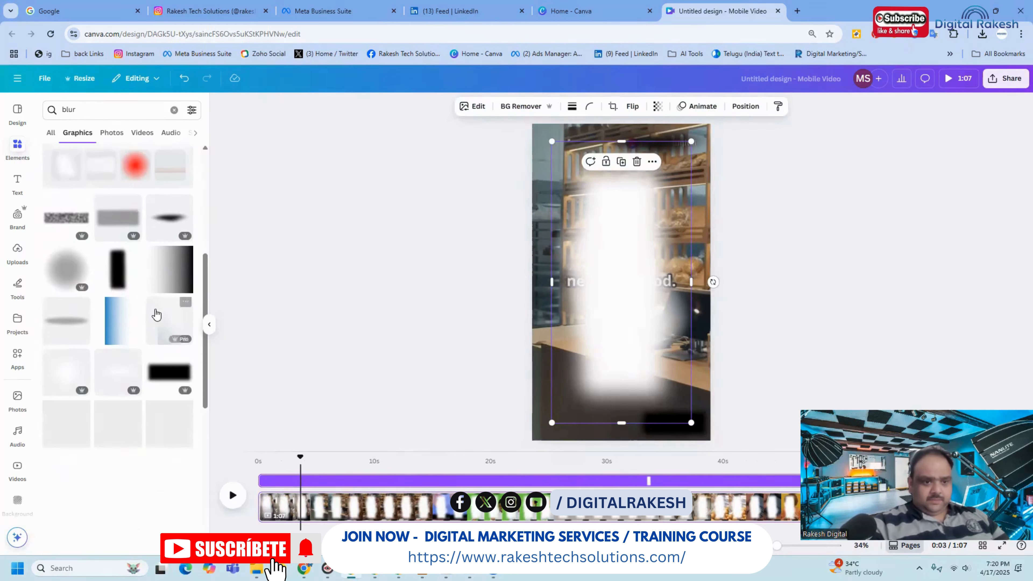
pyautogui.click(614, 281)
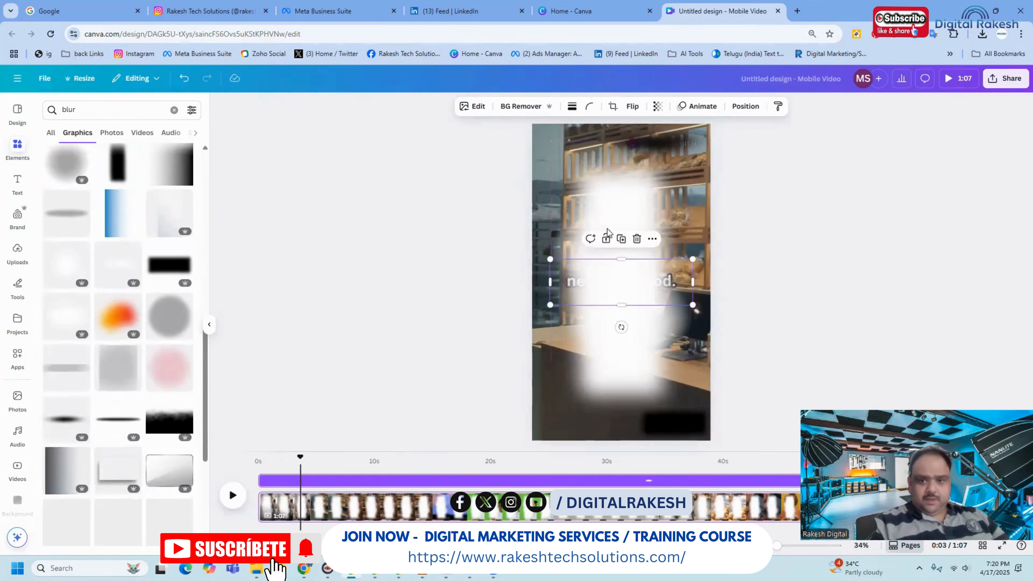
# Delete the trial white blur graphics stacked over the caption
pyautogui.click(636, 239)
pyautogui.click(636, 250)
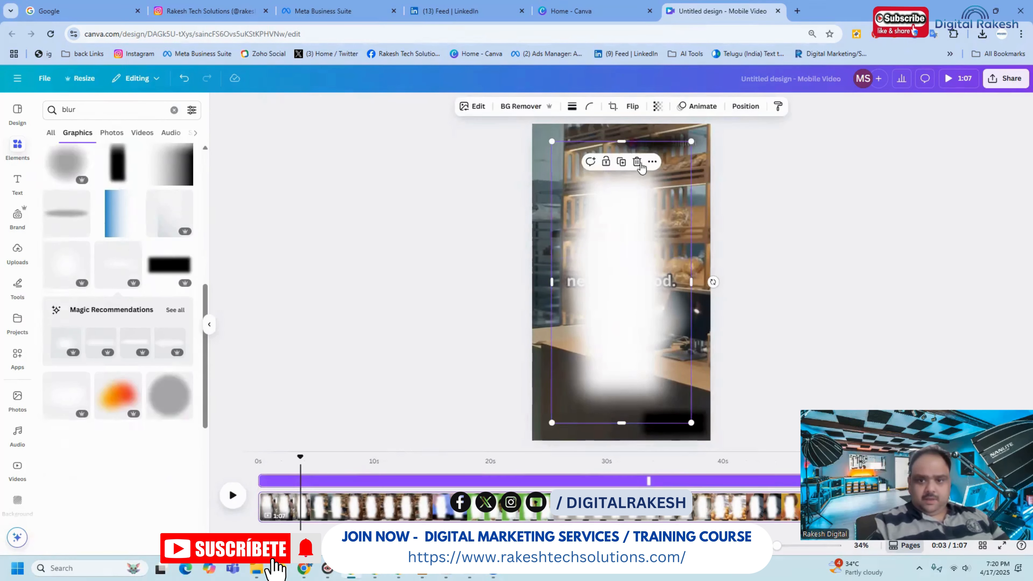
pyautogui.click(637, 162)
pyautogui.click(632, 253)
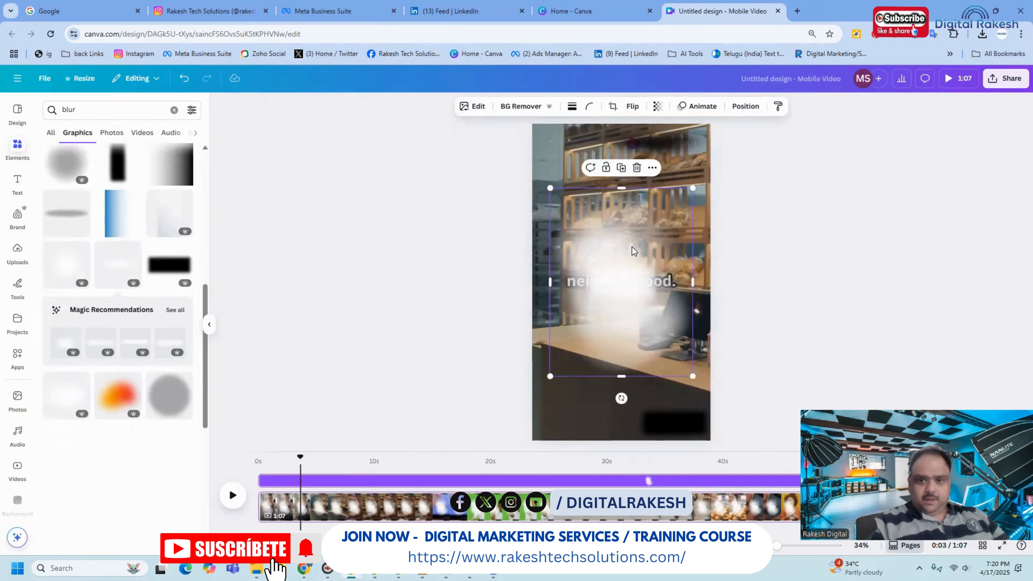
pyautogui.click(638, 165)
pyautogui.click(632, 272)
pyautogui.click(638, 243)
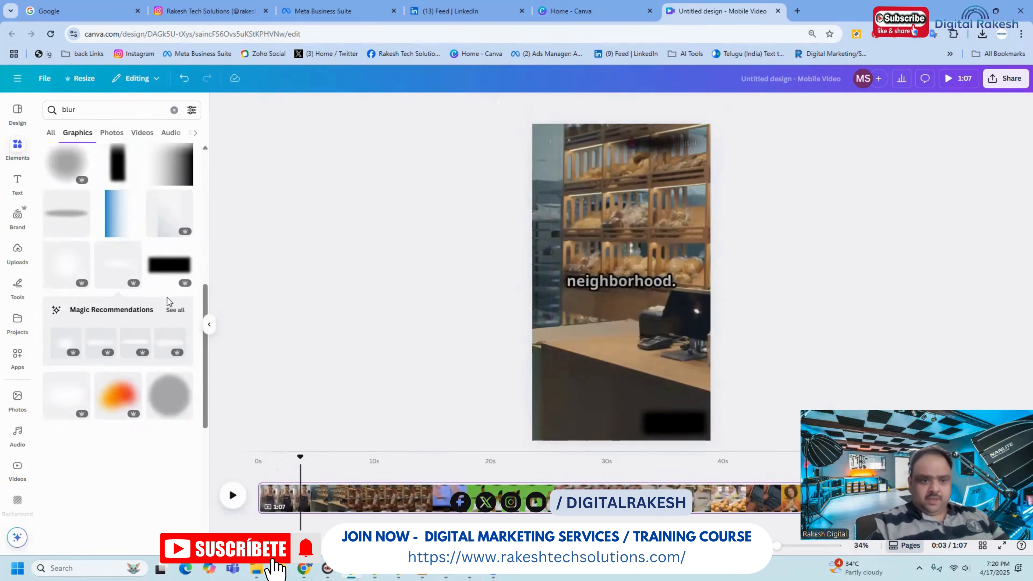
# Try and delete a small white blur, place a wide white blur band over the mid-frame caption, and shift it down onto the text
pyautogui.click(171, 343)
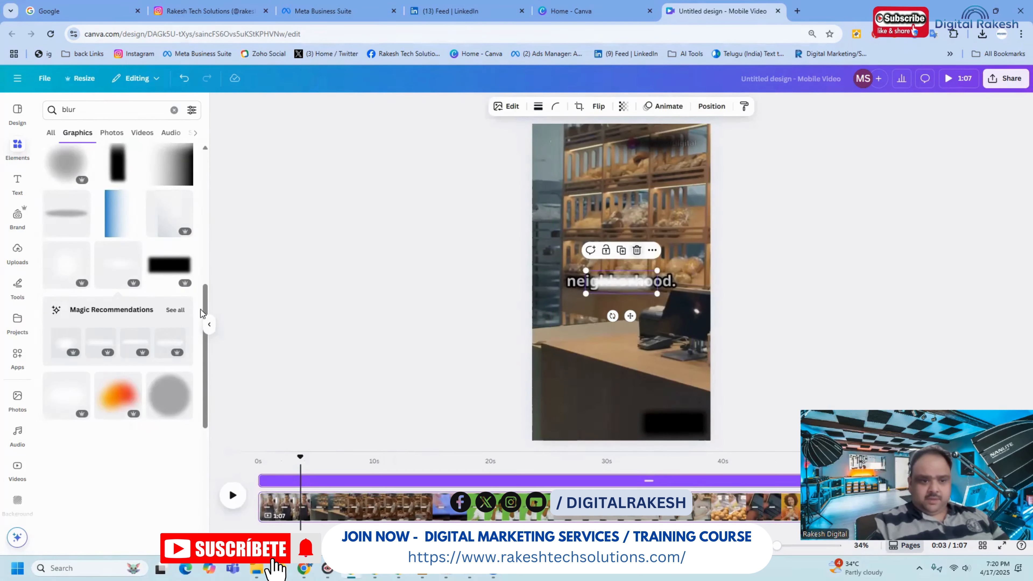
pyautogui.press('Delete')
pyautogui.click(138, 342)
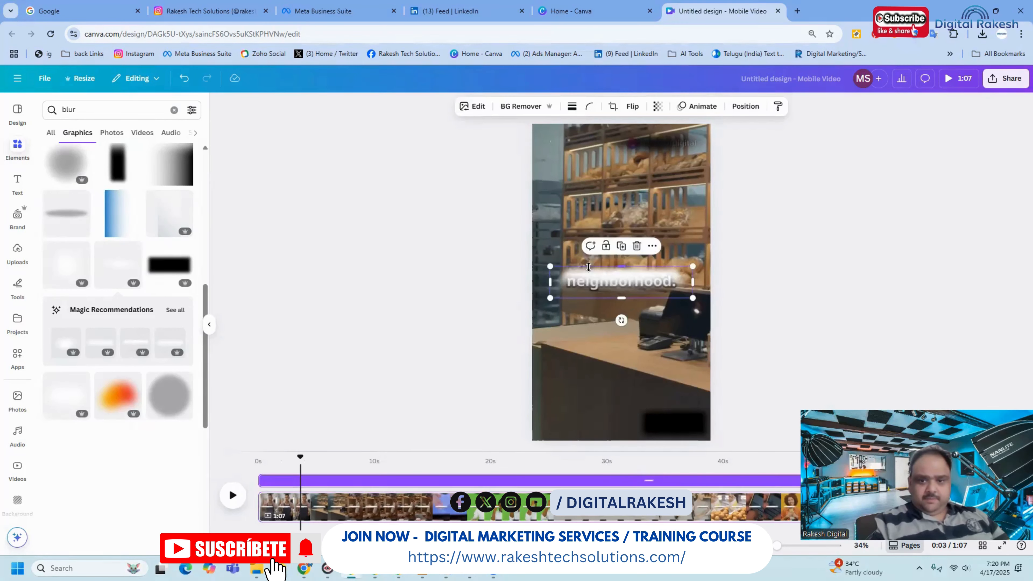
pyautogui.moveTo(589, 267); pyautogui.dragTo(589, 271)
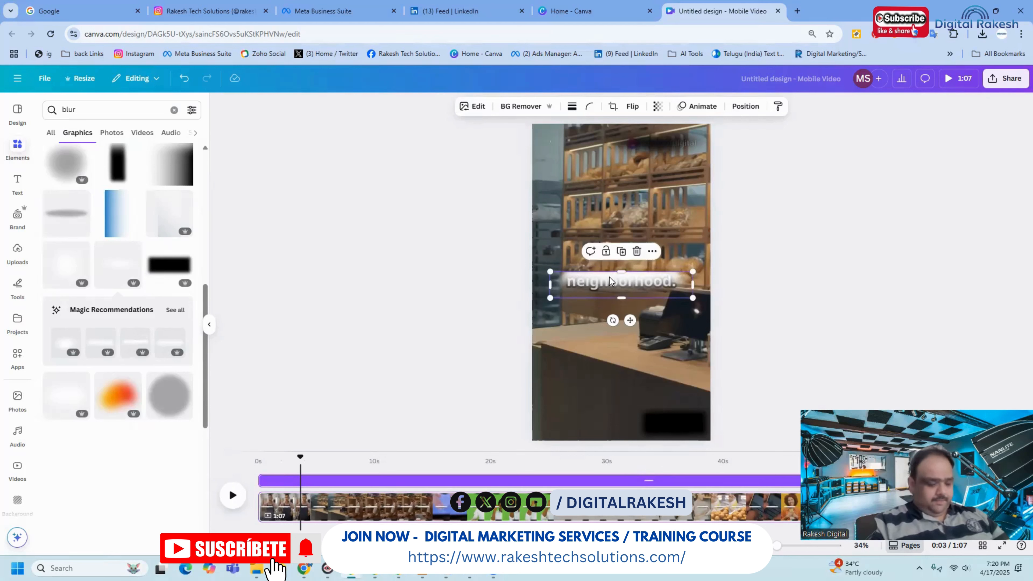
pyautogui.click(752, 259)
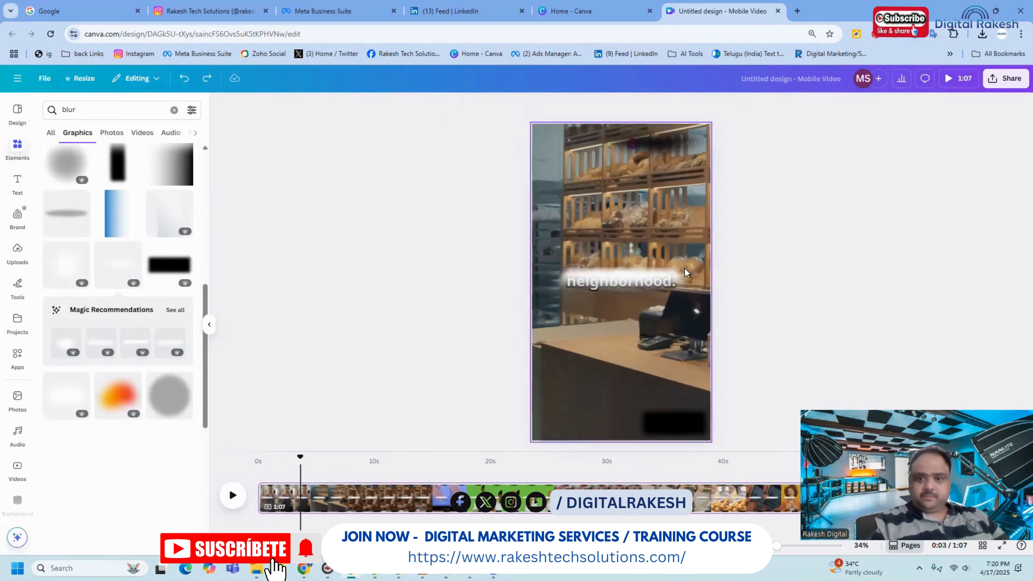
pyautogui.click(654, 277)
pyautogui.press('Delete')
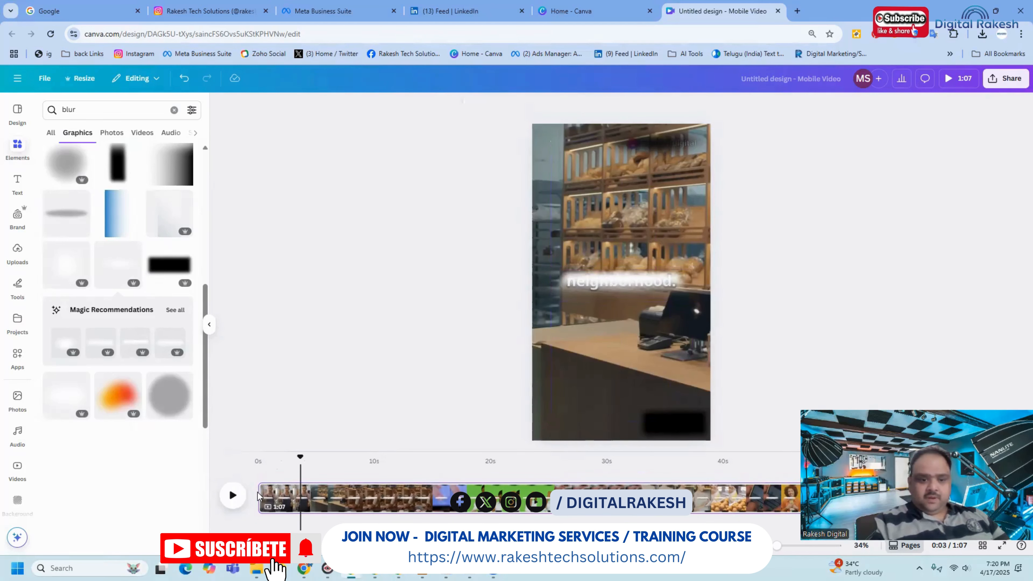
# Preview the blurred video's opening seconds and check the caption and watermark coverage at several points up to about 0:39
pyautogui.click(232, 496)
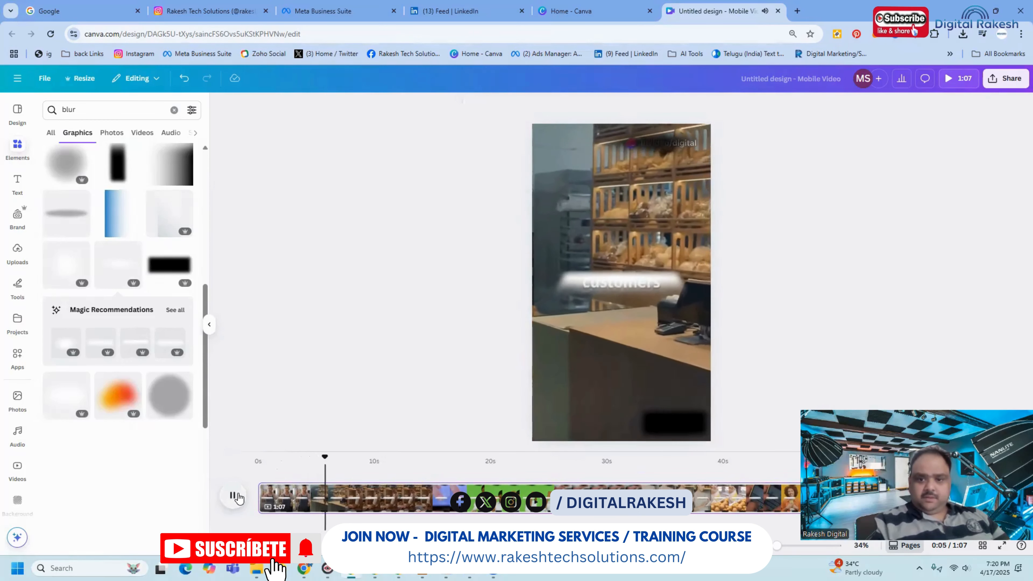
pyautogui.click(232, 495)
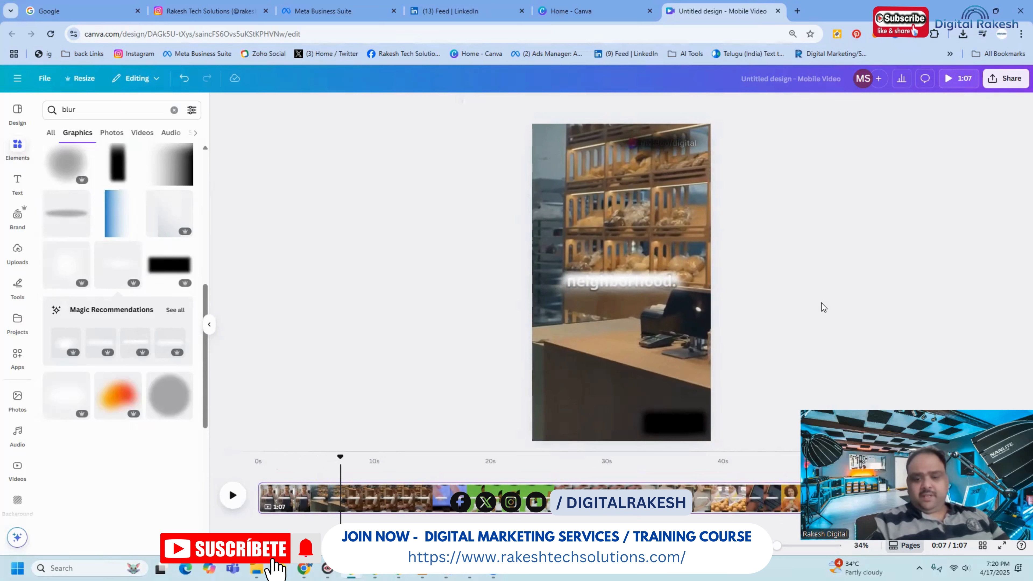
pyautogui.click(488, 508)
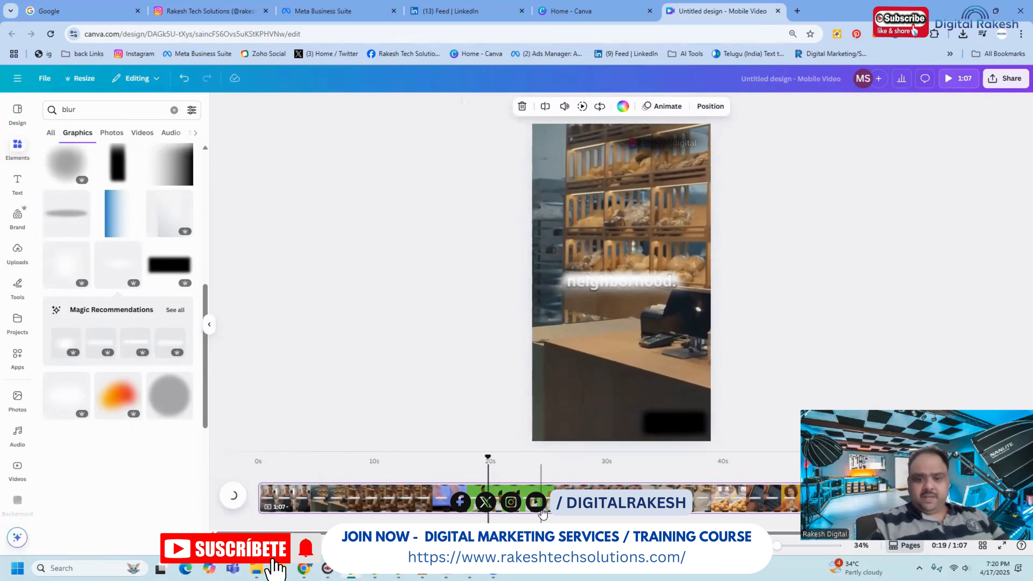
pyautogui.click(542, 514)
pyautogui.click(627, 510)
pyautogui.click(721, 503)
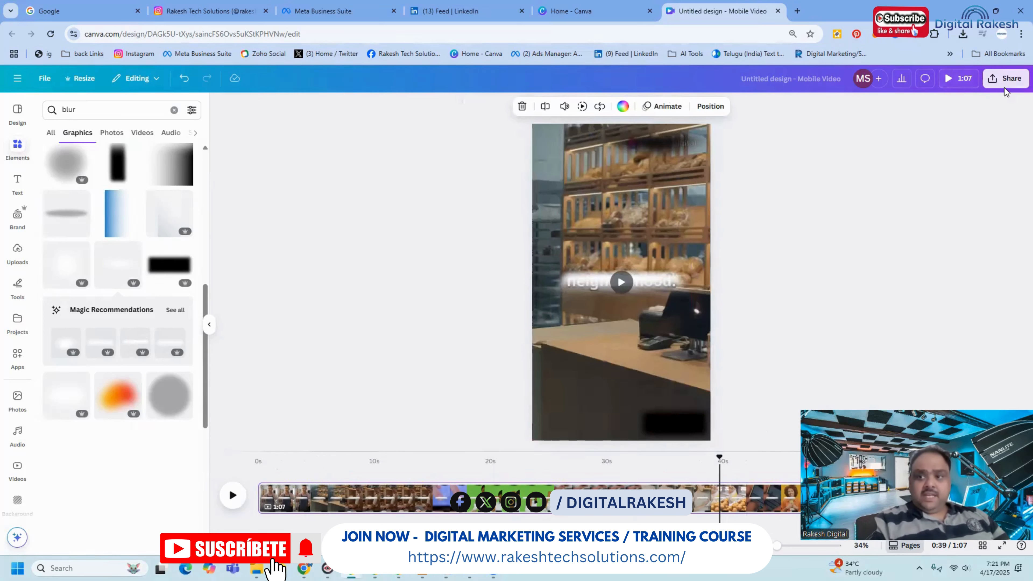
# Open the download settings for the design as MP4 Video and raise the export quality to the maximum
pyautogui.click(1004, 87)
pyautogui.click(855, 280)
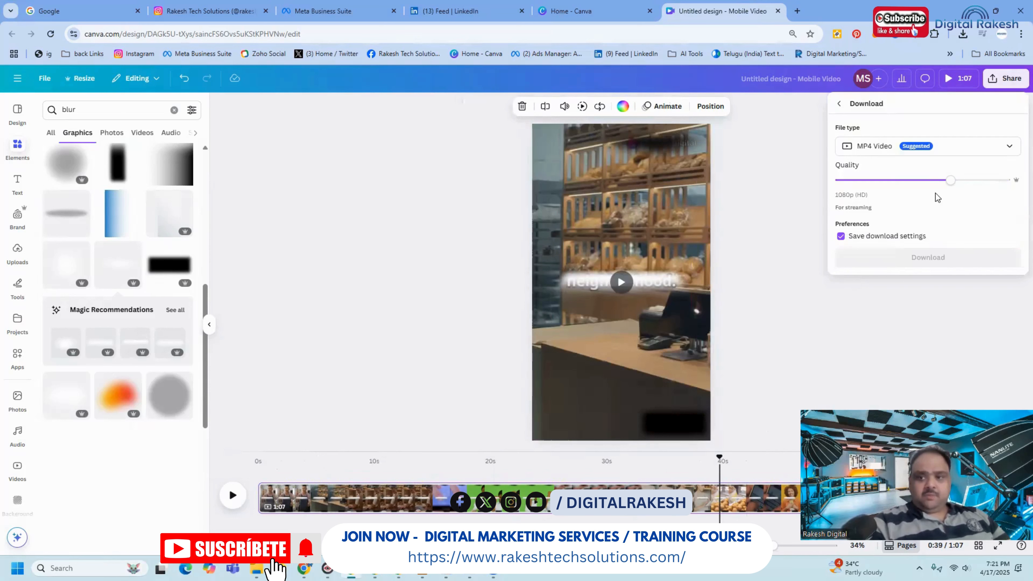
pyautogui.moveTo(950, 180); pyautogui.dragTo(1013, 181)
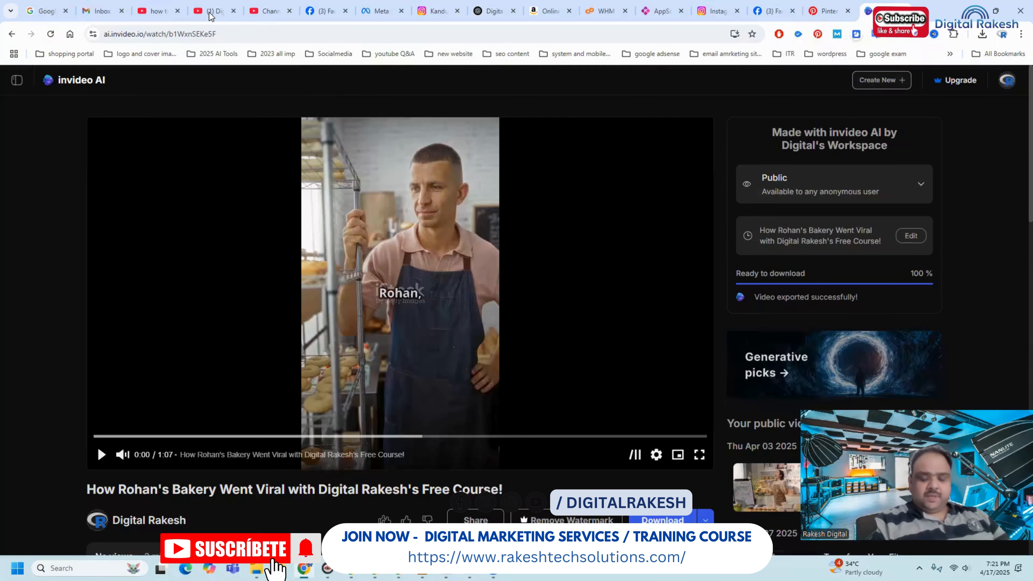
# Switch to the Digital Rakesh YouTube channel's Videos page
pyautogui.click(210, 13)
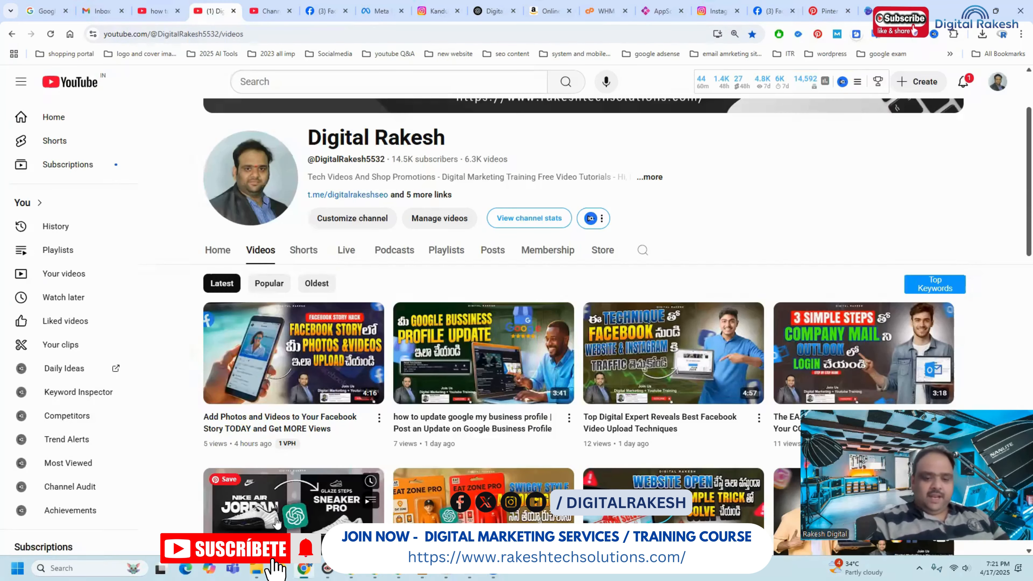